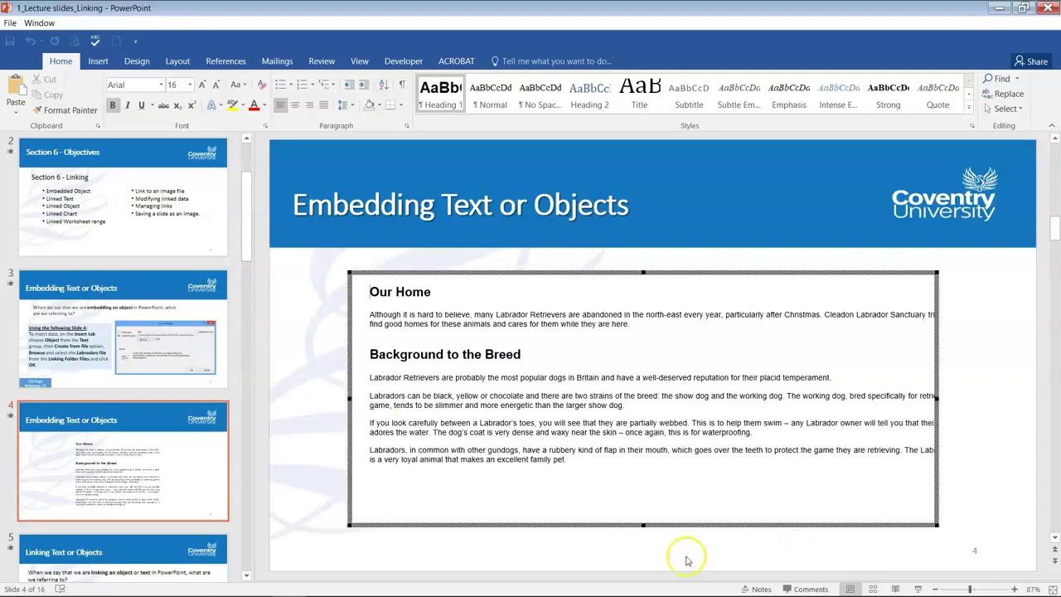
# Step: Widen the embedded text object on slide 4 and delete the word "Labrador" before "Retrievers" in its first paragraph
pyautogui.moveTo(936, 398); pyautogui.dragTo(988, 398)
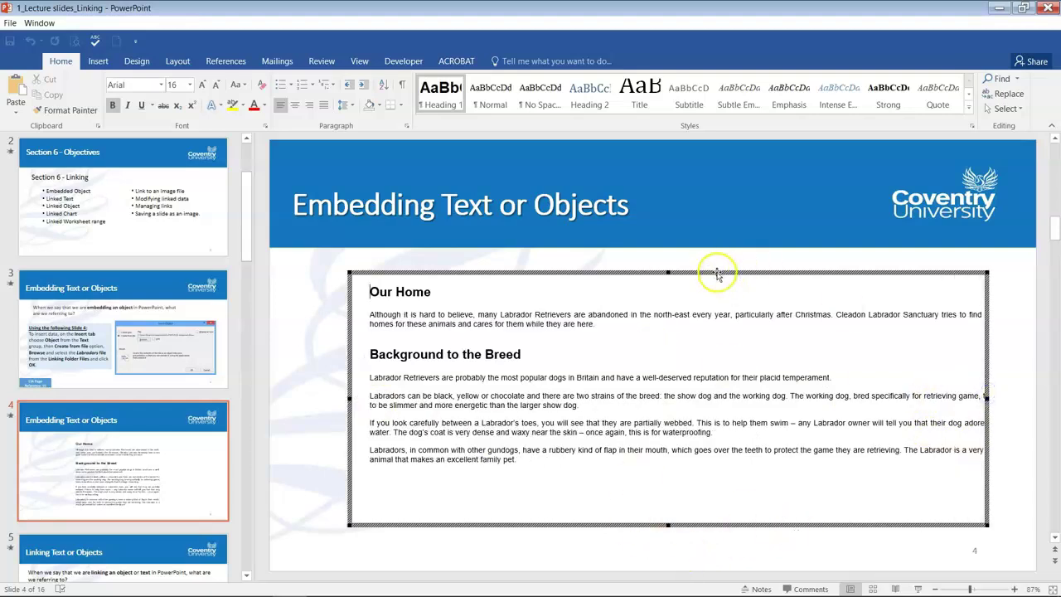
pyautogui.doubleClick(533, 313)
pyautogui.press('Delete')
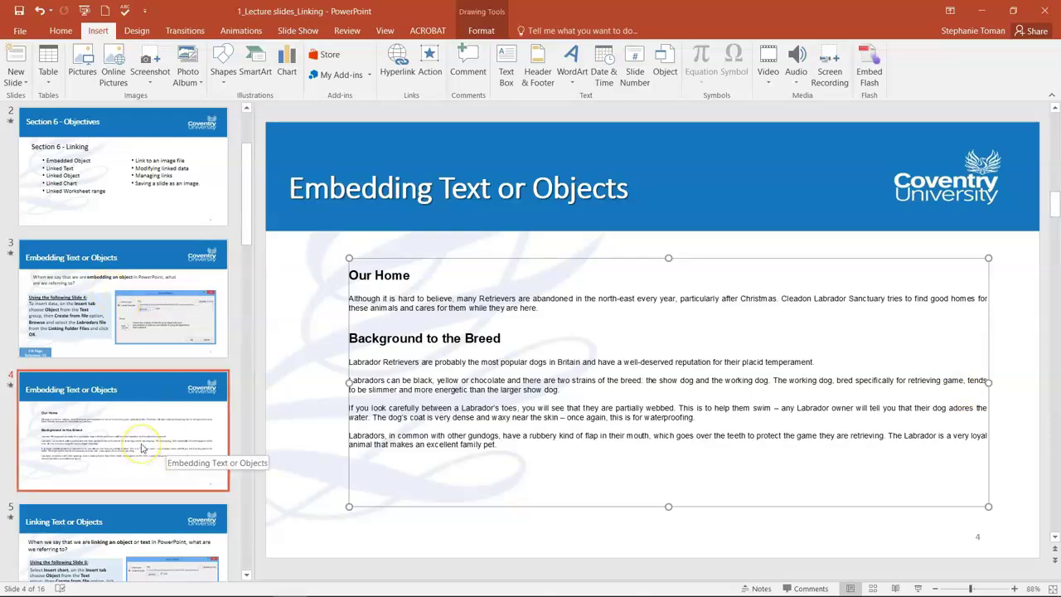
# Step: Review the linking instructions on slide 5 and delete the embedded text object from slide 4
pyautogui.click(147, 528)
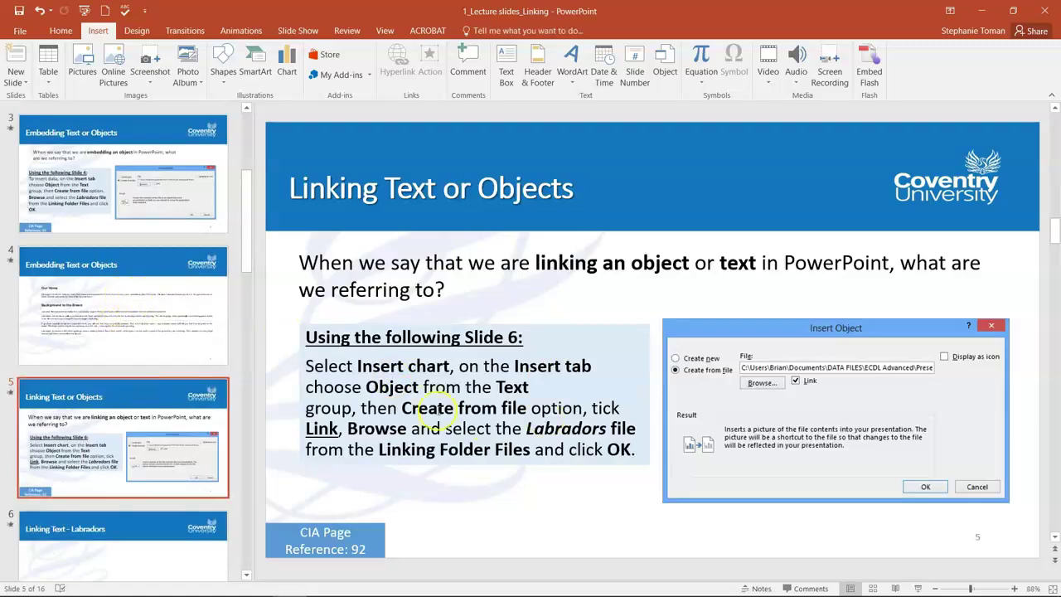
pyautogui.scroll(1, 116, 316)
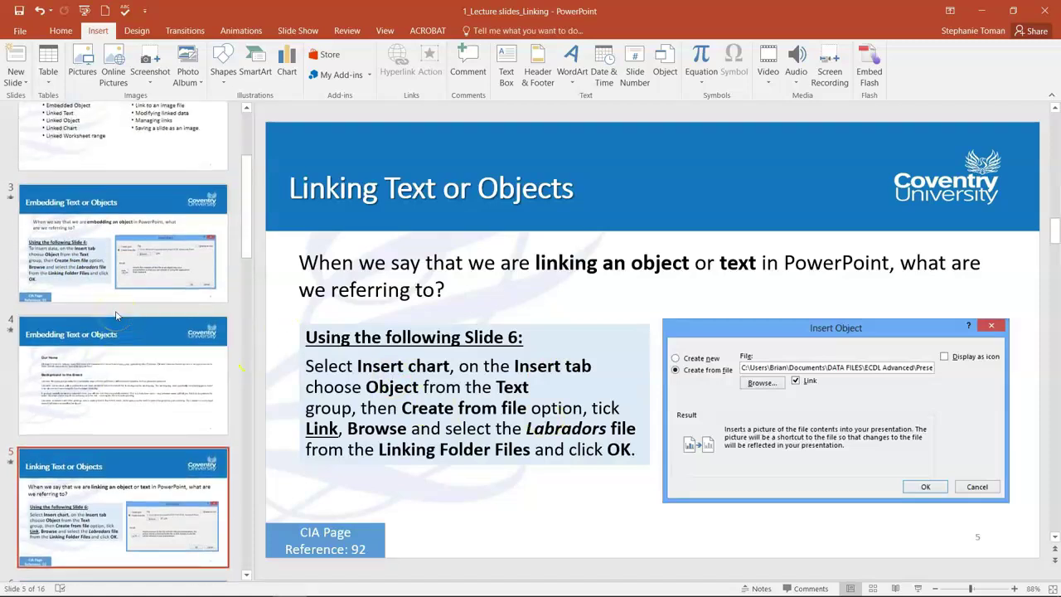
pyautogui.scroll(1, 116, 316)
pyautogui.click(161, 406)
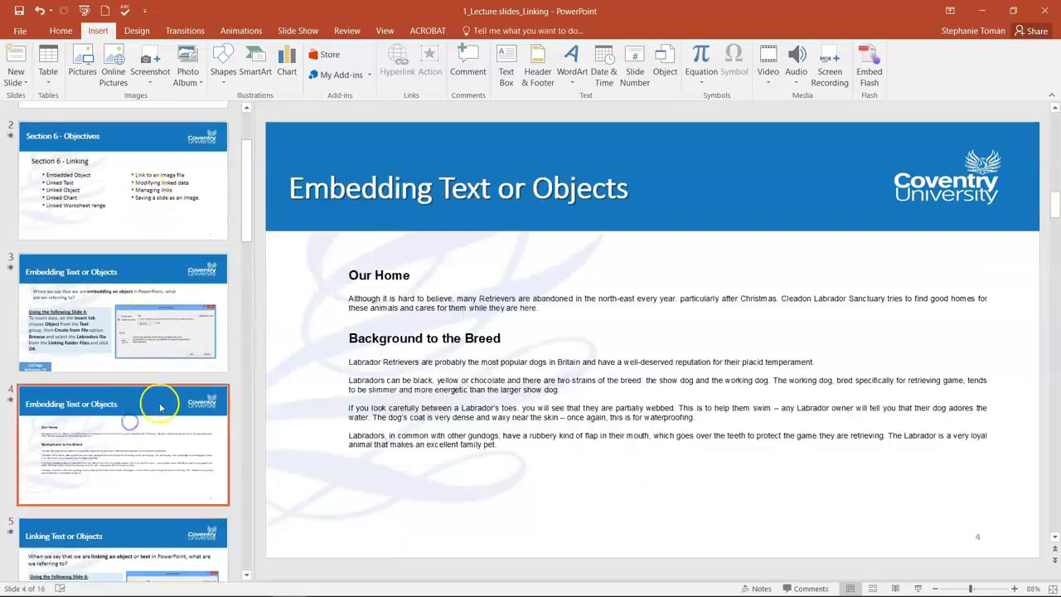
pyautogui.click(408, 311)
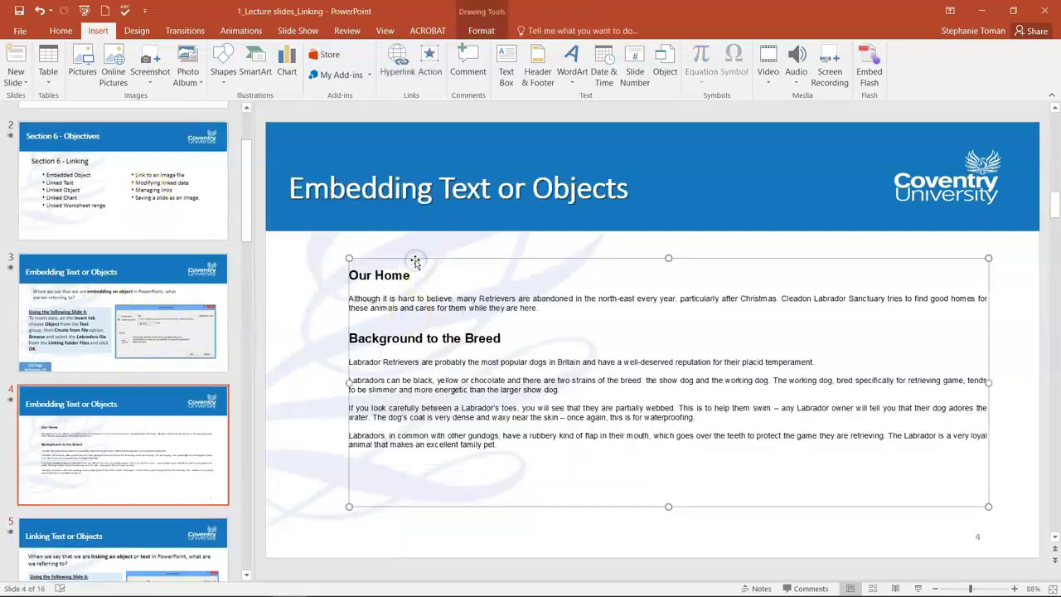
pyautogui.press('Delete')
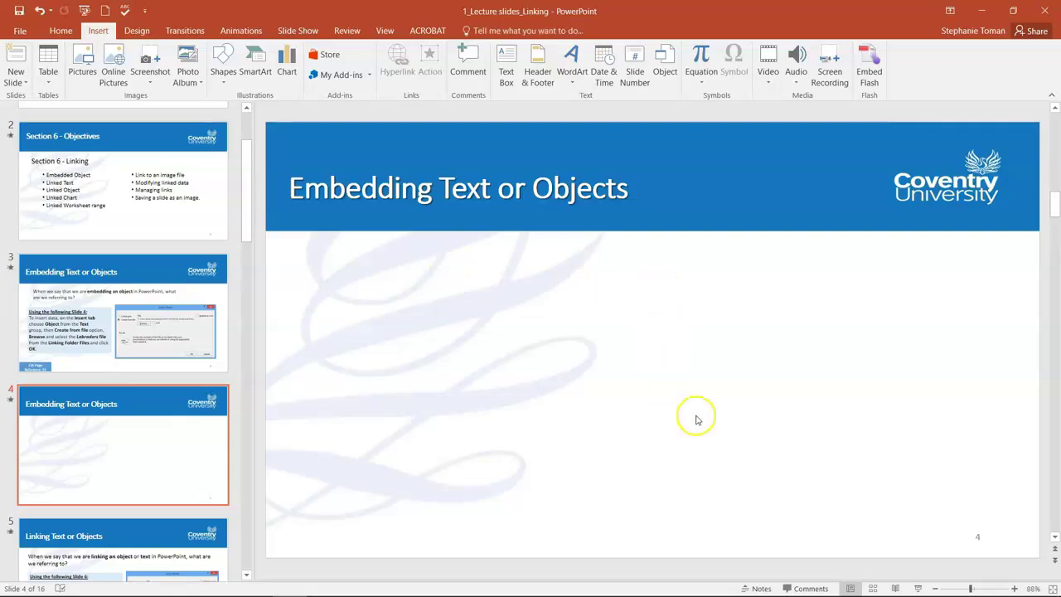
# Step: Insert the Labradors Word file from the Week 6 section 6 Linking Workfiles folder into slide 4 as a linked object
pyautogui.click(666, 63)
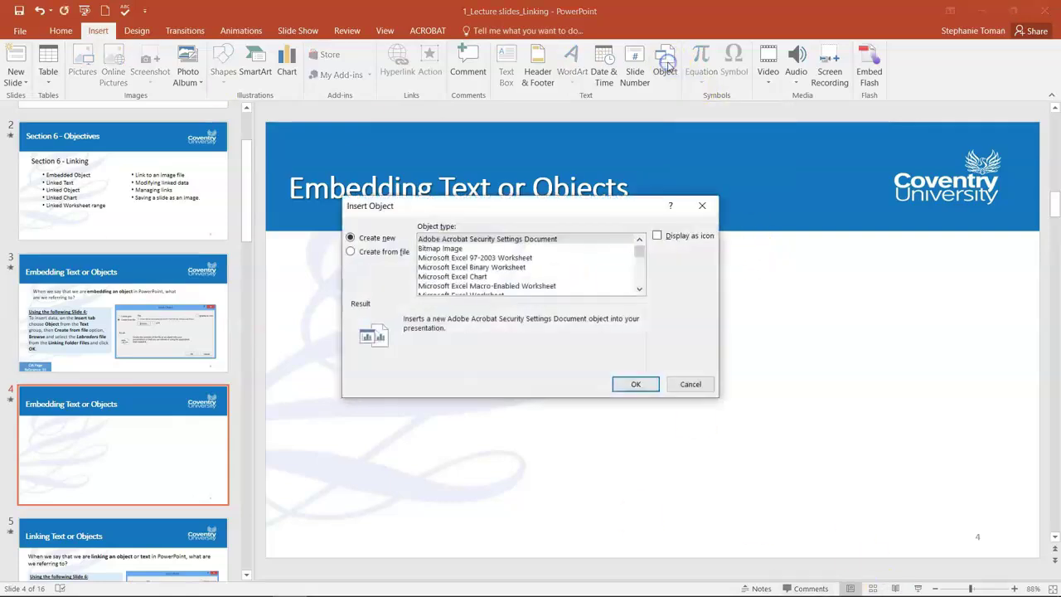
pyautogui.click(351, 253)
pyautogui.click(440, 268)
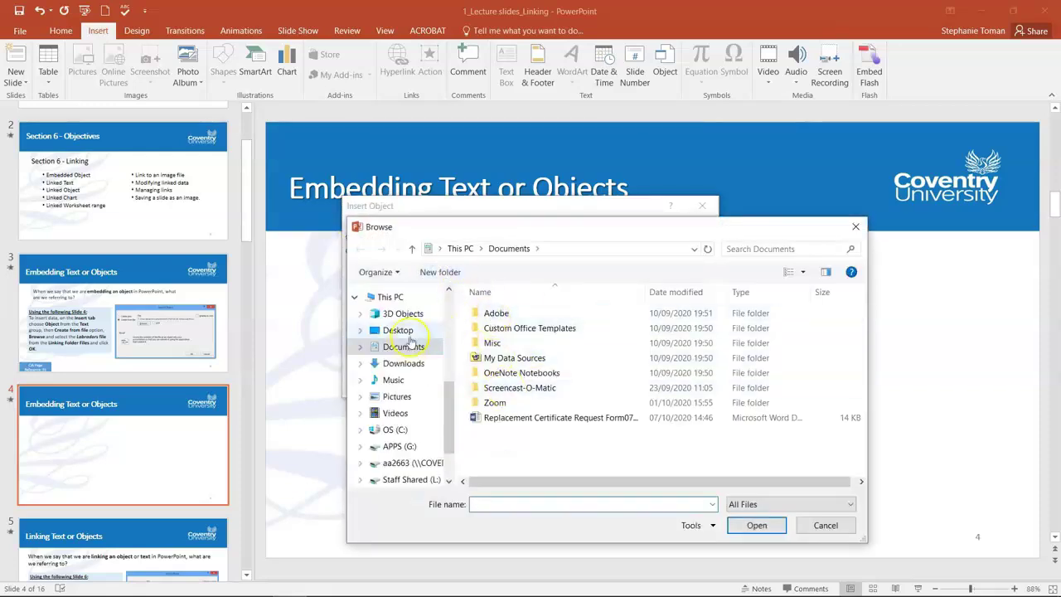
pyautogui.click(406, 331)
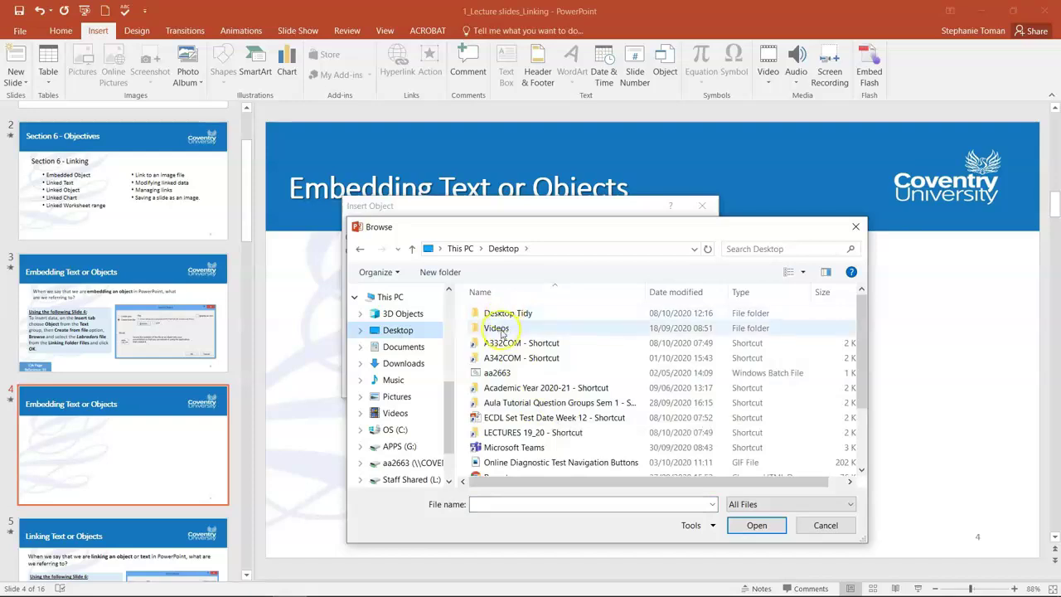
pyautogui.doubleClick(497, 328)
pyautogui.click(502, 313)
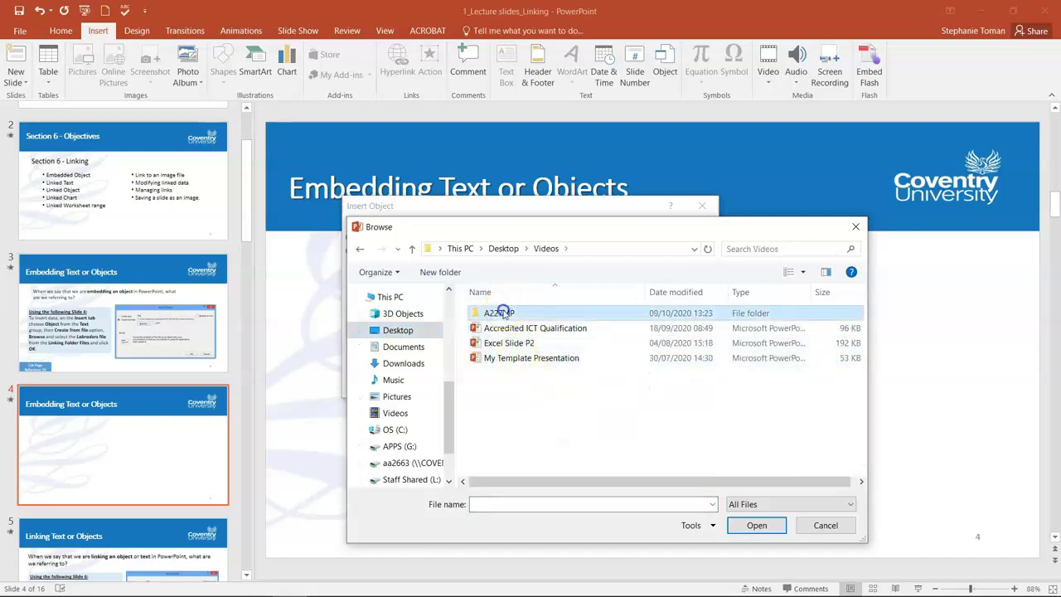
pyautogui.doubleClick(502, 313)
pyautogui.doubleClick(507, 315)
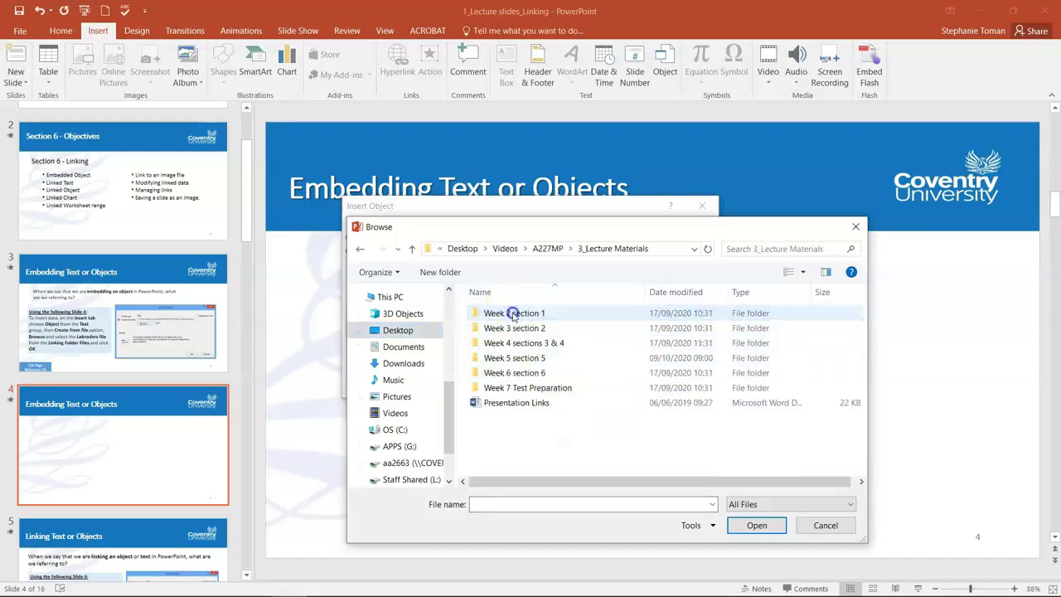
pyautogui.doubleClick(510, 373)
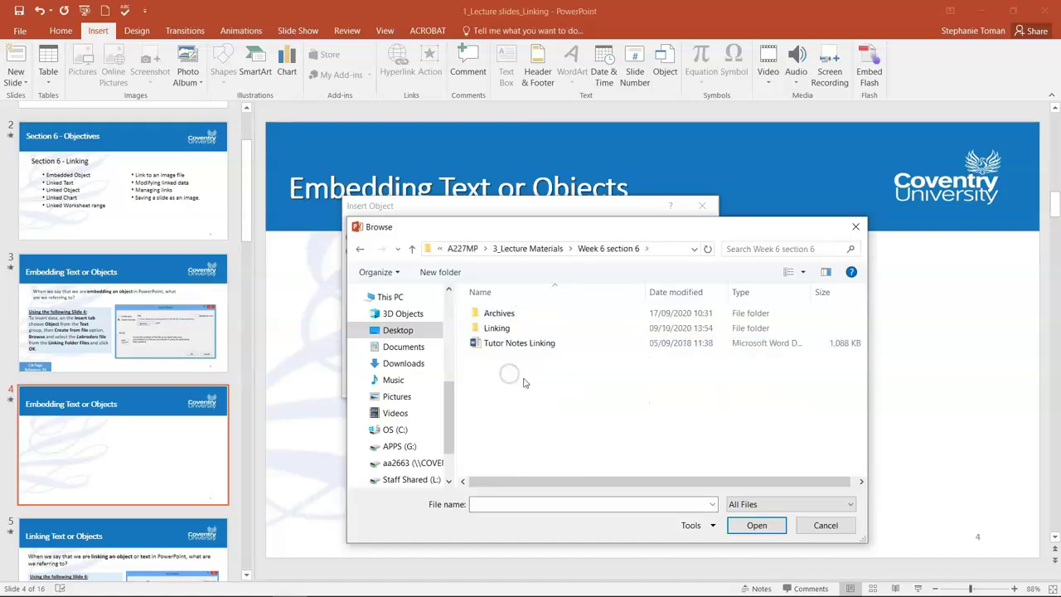
pyautogui.doubleClick(497, 328)
pyautogui.doubleClick(502, 313)
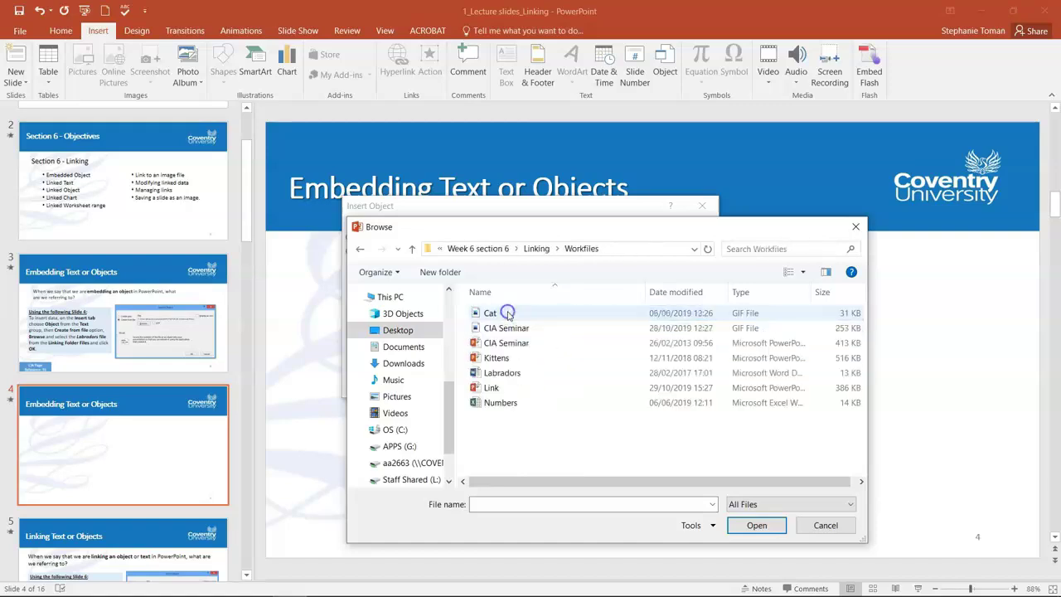
pyautogui.doubleClick(502, 372)
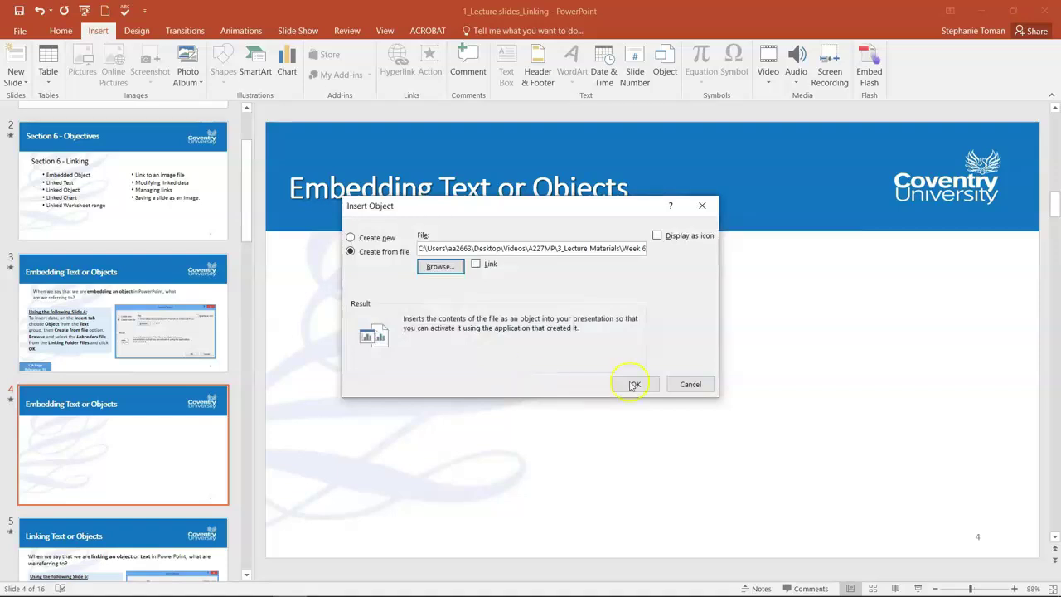
pyautogui.click(477, 264)
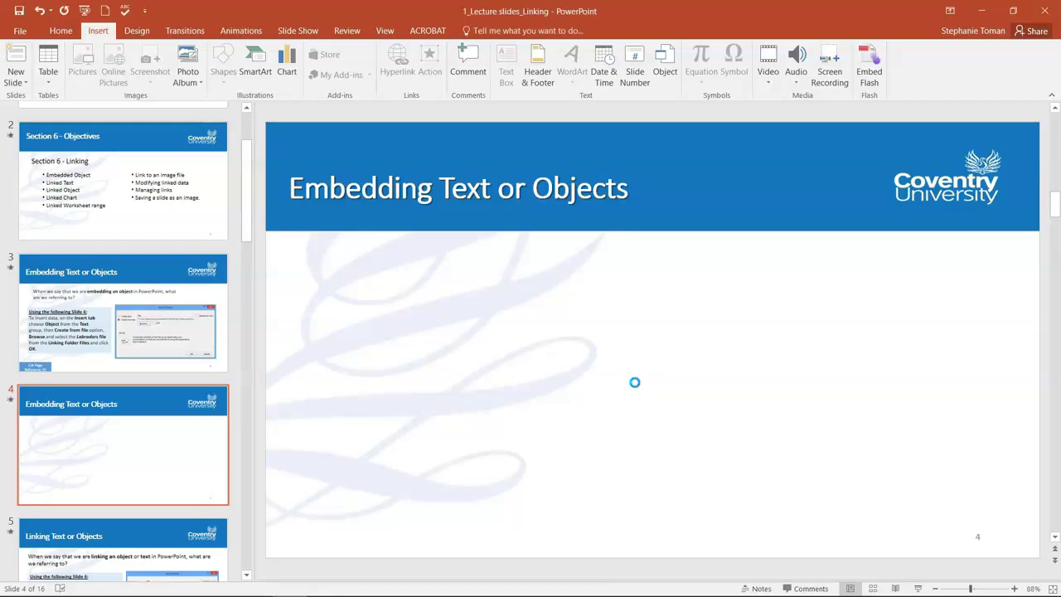
pyautogui.click(1014, 10)
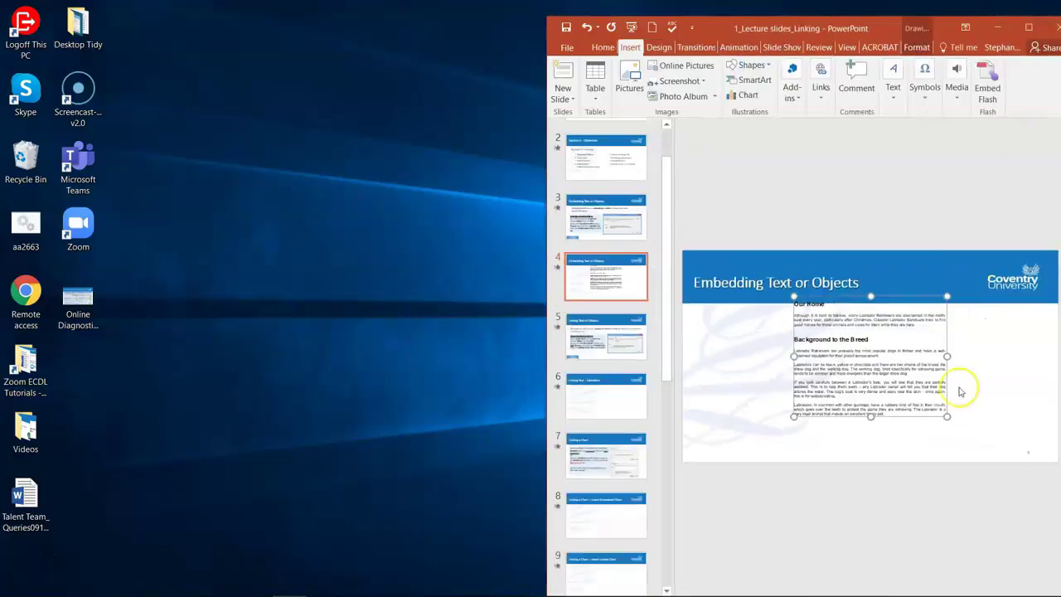
pyautogui.scroll(-2, 933, 525)
pyautogui.scroll(3, 938, 527)
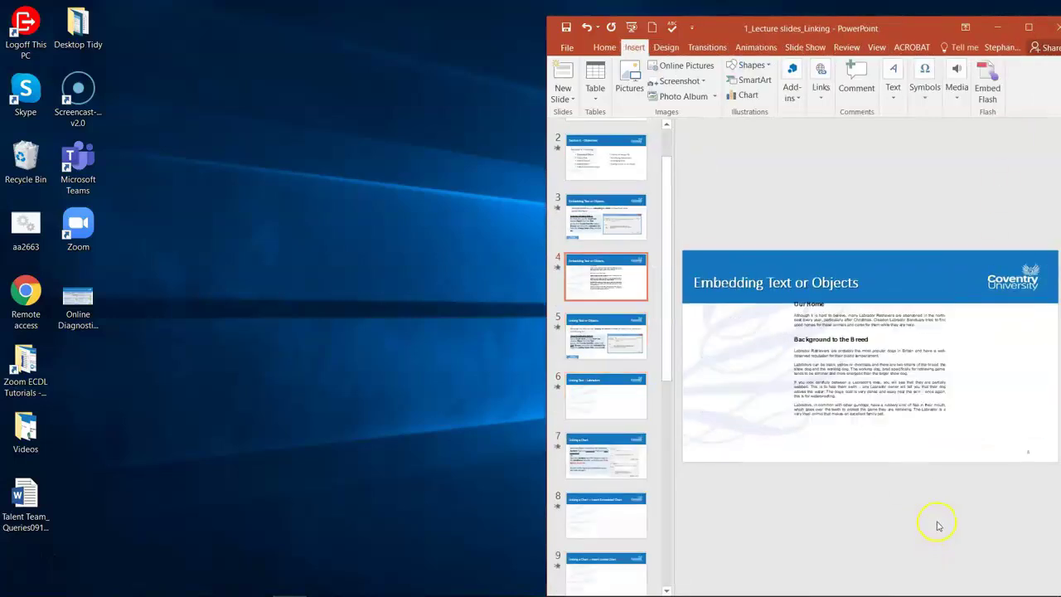
pyautogui.scroll(-1, 939, 527)
pyautogui.doubleClick(910, 28)
# Step: Zoom slide 4 to 150% and restore the presentation window to its smaller size beside the desktop
pyautogui.click(1014, 588)
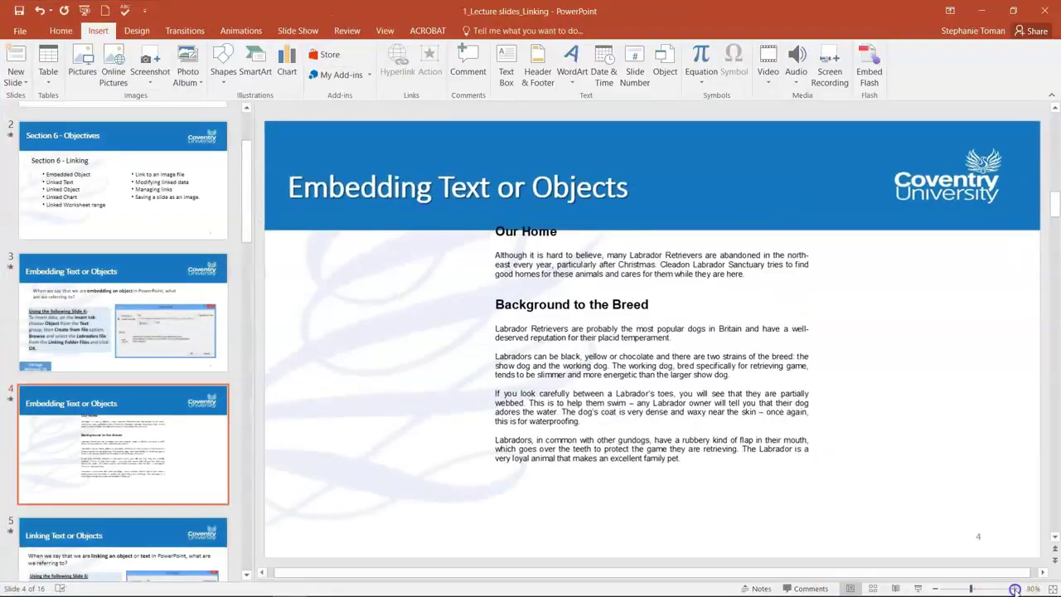
pyautogui.click(1014, 589)
pyautogui.click(1014, 589)
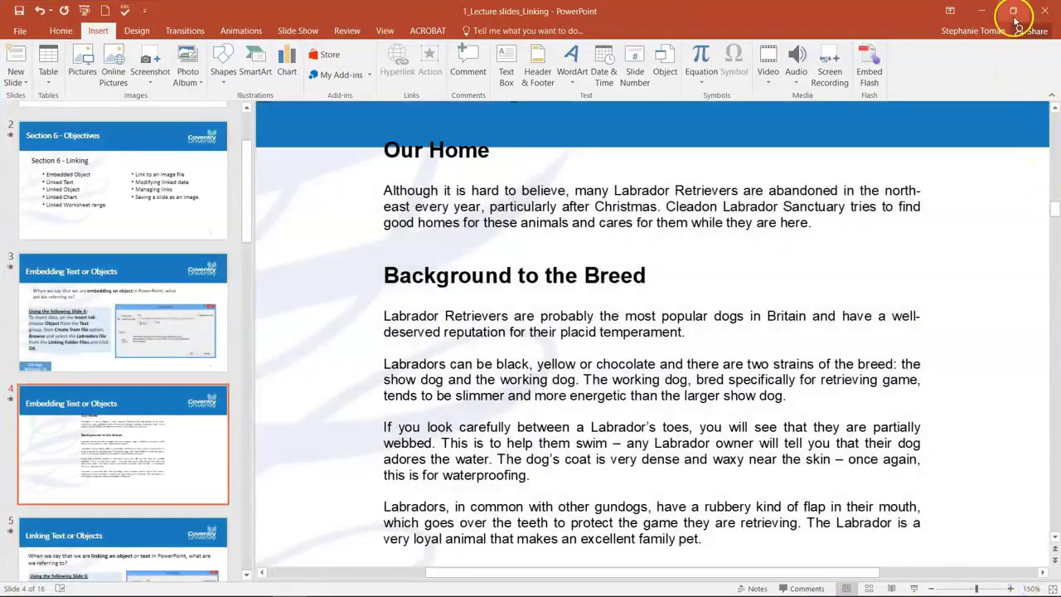
pyautogui.click(1013, 11)
# Step: Open the Labradors Word document from the desktop Videos folder, under A227MP, 3_Lecture Materials, Week 6 section 6, Linking, Workfiles
pyautogui.moveTo(237, 590)
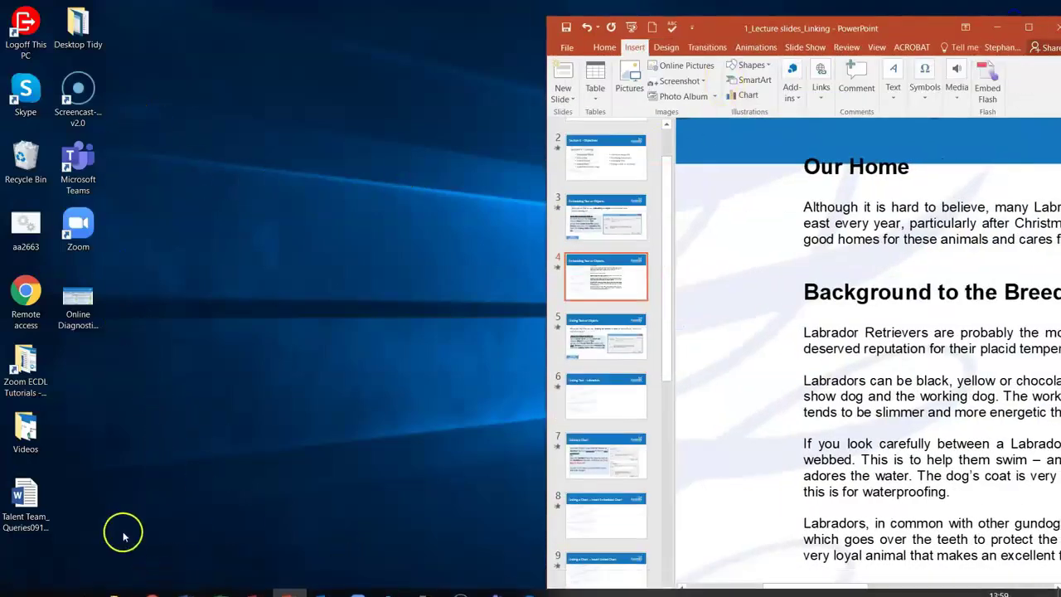
pyautogui.doubleClick(23, 427)
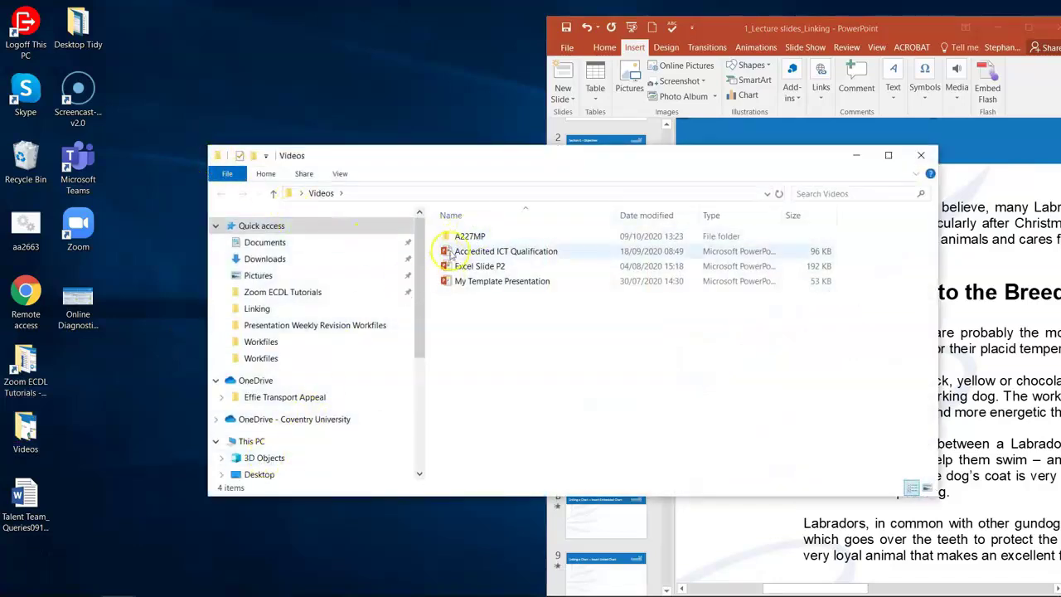
pyautogui.doubleClick(479, 236)
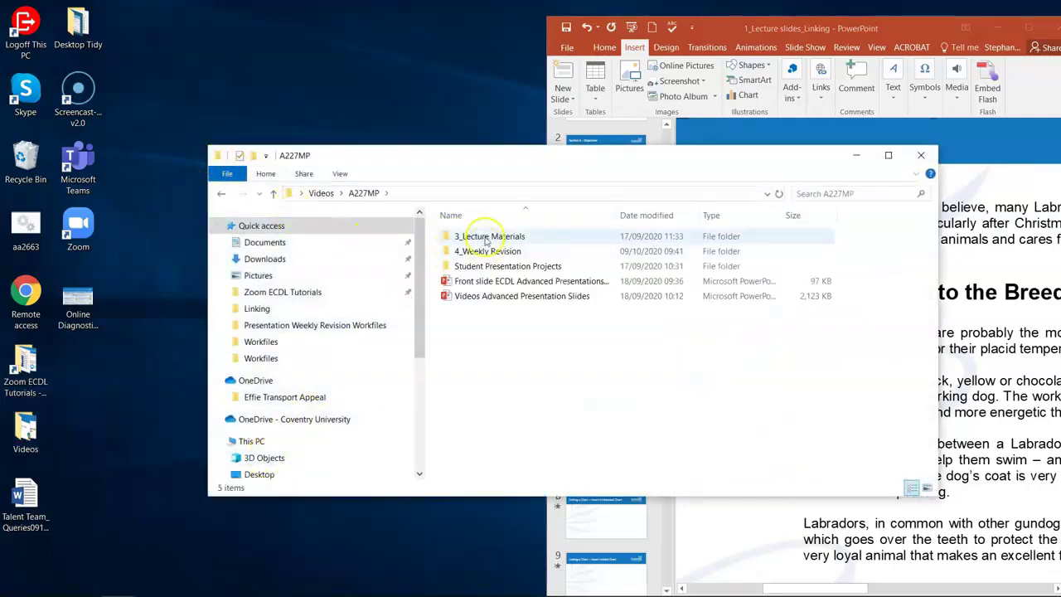
pyautogui.doubleClick(486, 238)
pyautogui.doubleClick(485, 296)
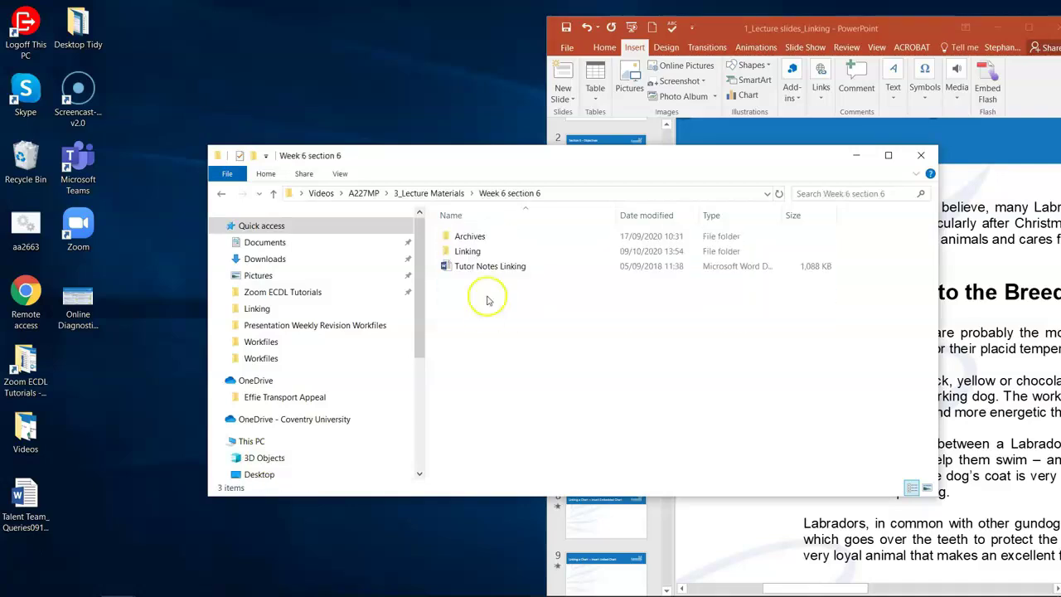
pyautogui.doubleClick(471, 253)
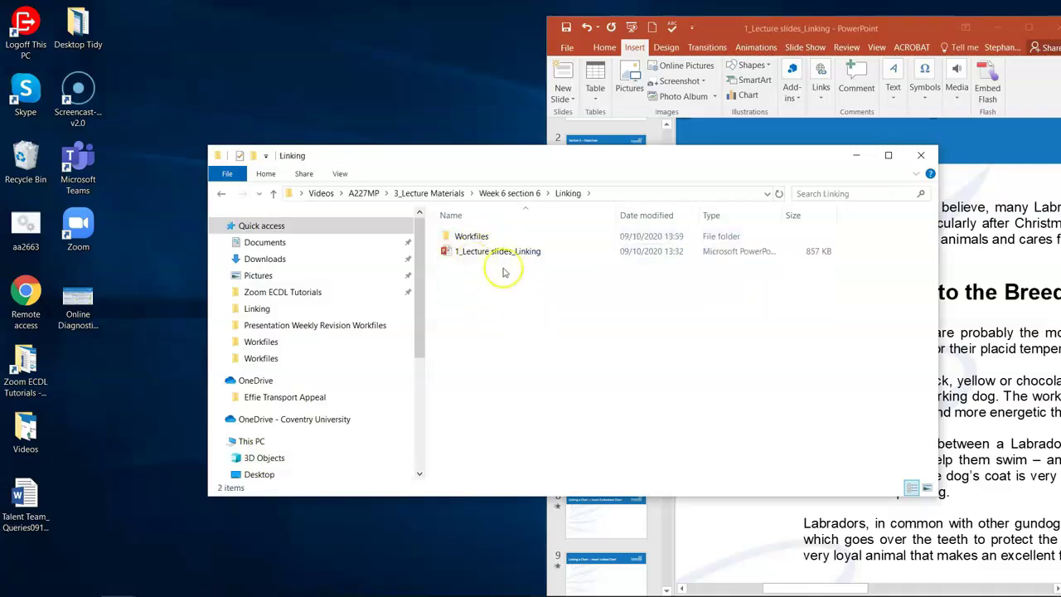
pyautogui.doubleClick(491, 236)
pyautogui.doubleClick(498, 297)
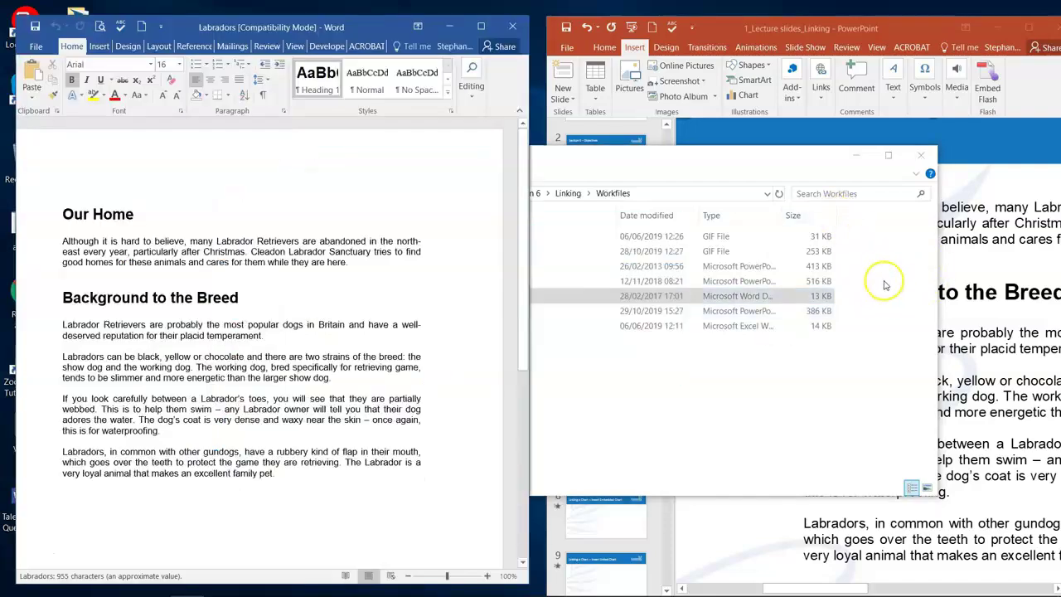
# Step: Place the presentation window beside the Word document, collapse its slide thumbnails and select the linked object
pyautogui.click(718, 26)
pyautogui.moveTo(718, 27); pyautogui.dragTo(702, 23)
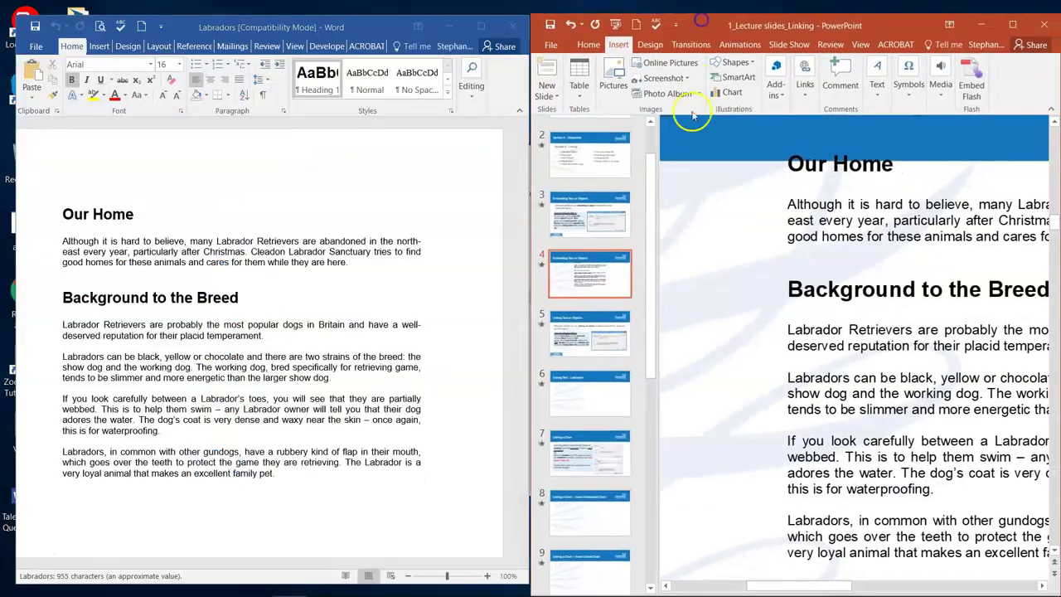
pyautogui.moveTo(658, 204); pyautogui.dragTo(544, 199)
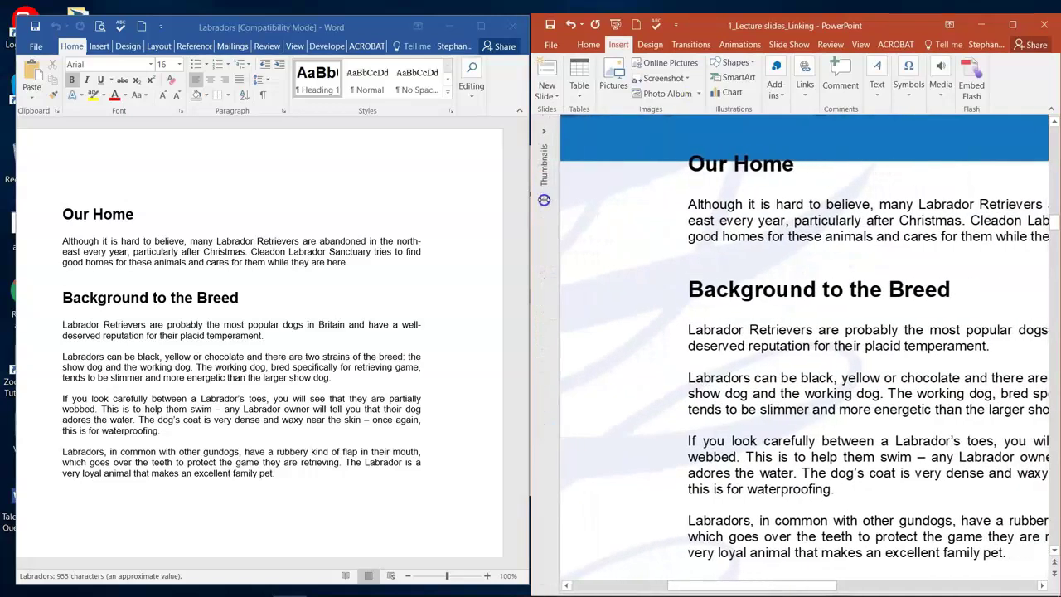
pyautogui.click(943, 204)
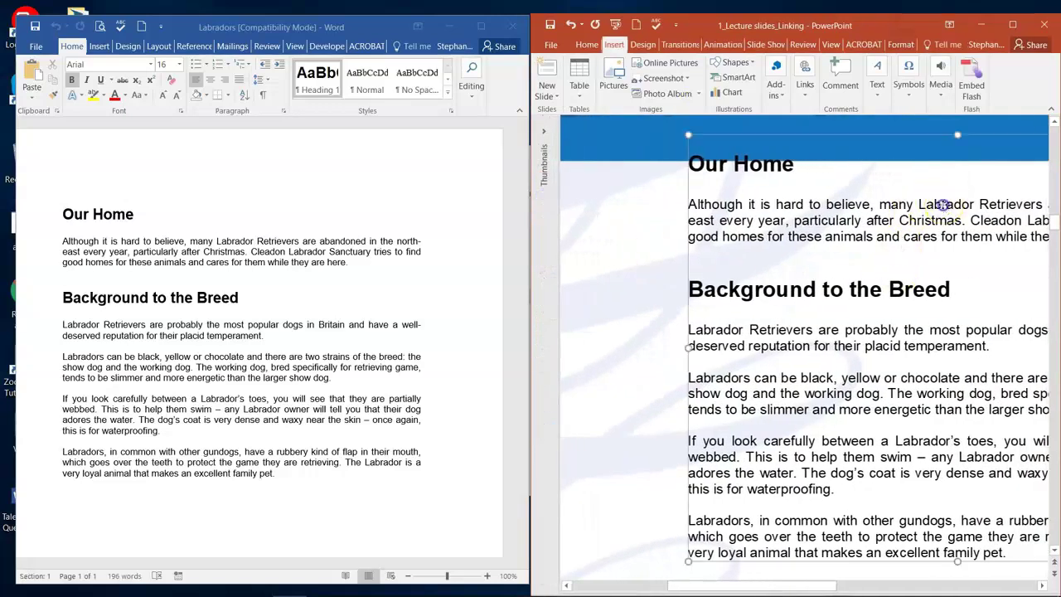
# Step: Delete "Labrador" before "Retrievers" in the Word document's first paragraph and update the link of the slide's object
pyautogui.doubleClick(232, 242)
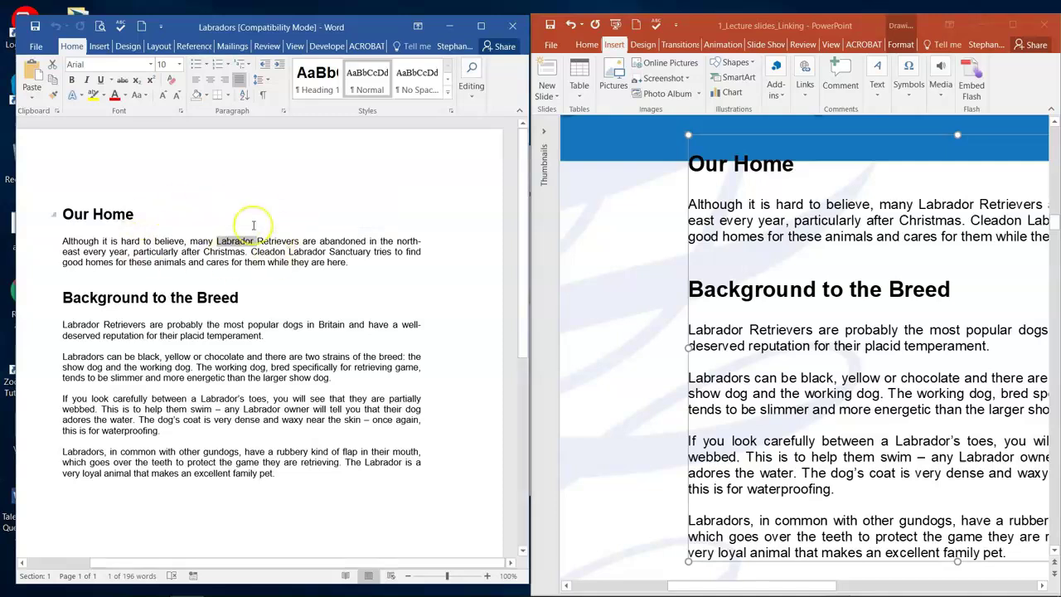
pyautogui.press('Delete')
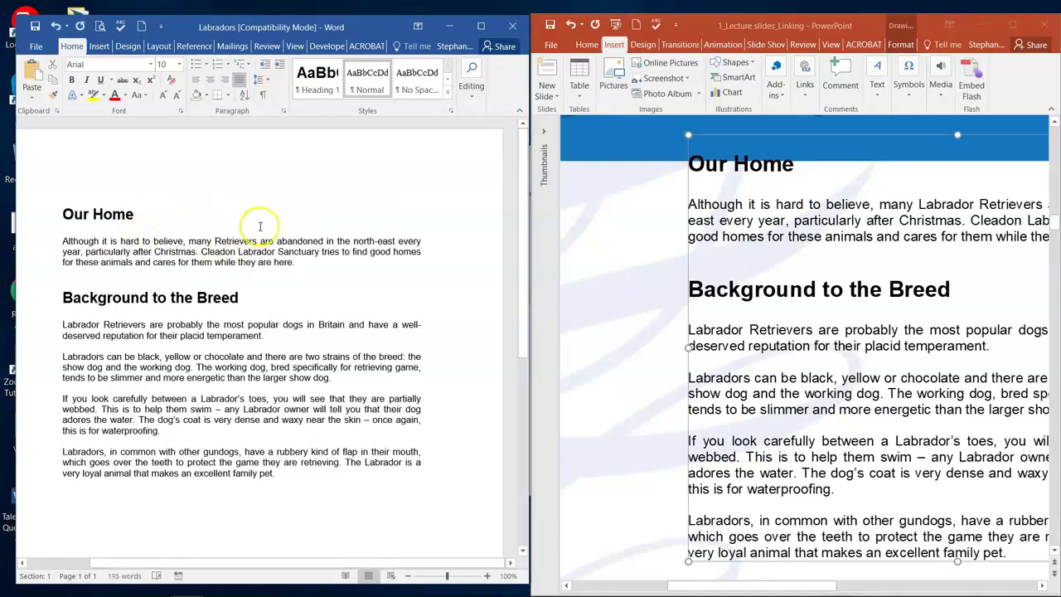
pyautogui.rightClick(872, 216)
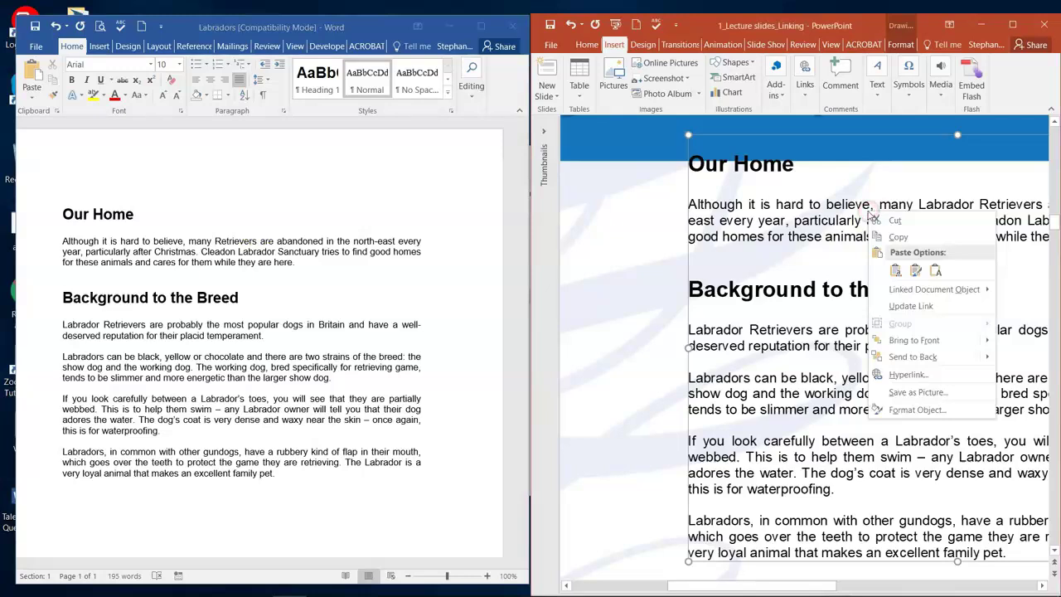
pyautogui.click(939, 306)
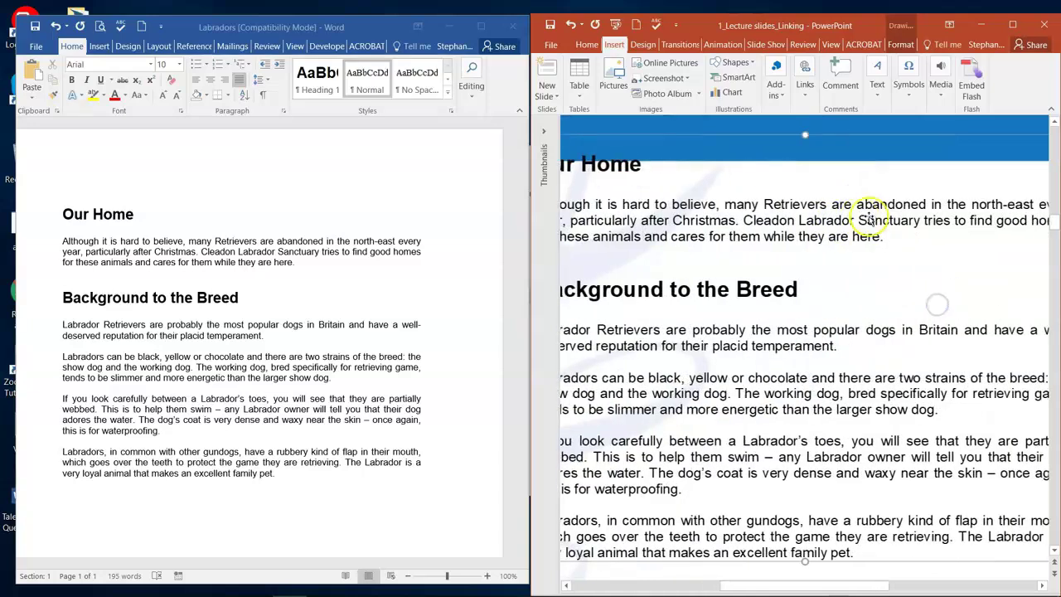
# Step: Undo the link update on the slide and redo it to compare the linked text
pyautogui.click(572, 24)
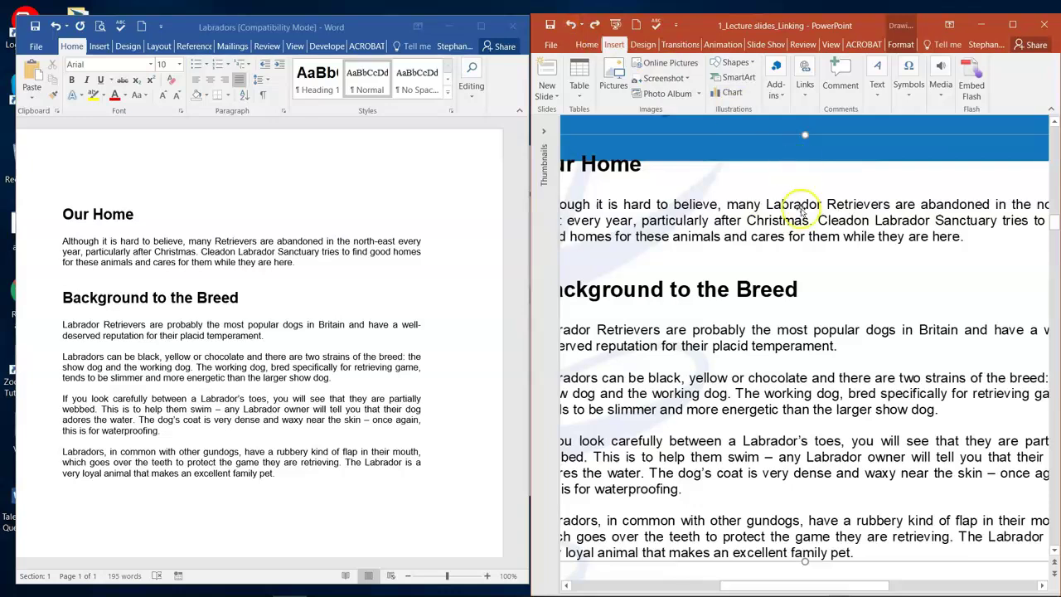
pyautogui.click(593, 24)
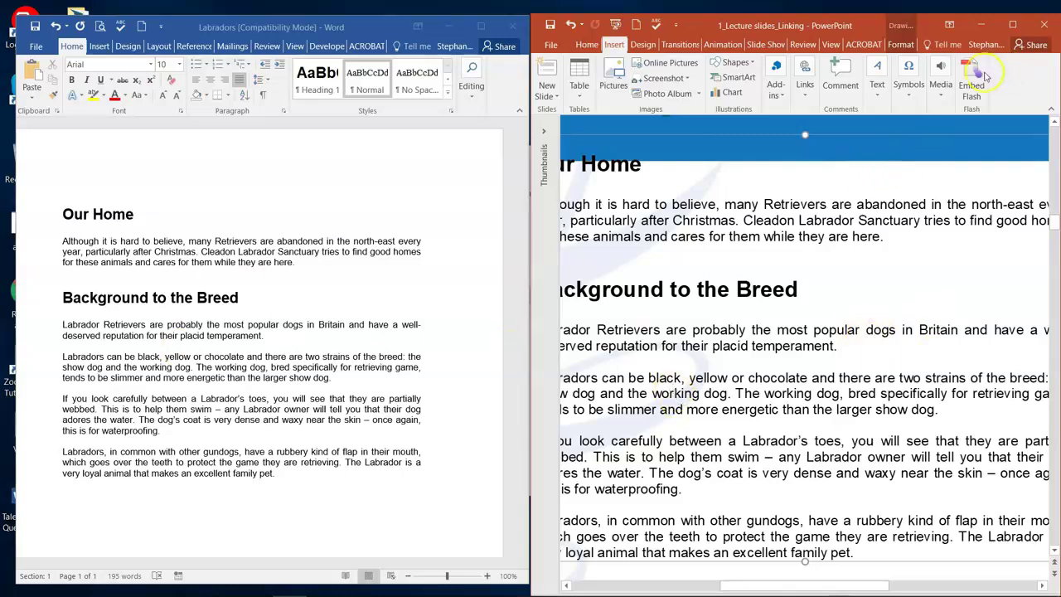
# Step: Close the Labradors Word document without saving its changes and maximize the presentation window
pyautogui.click(512, 26)
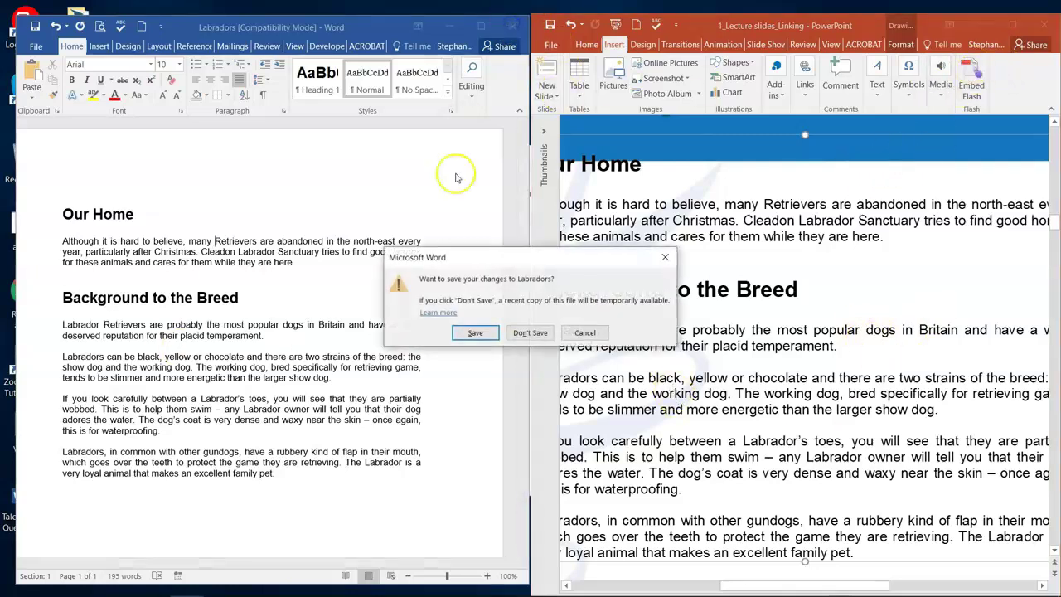
pyautogui.click(530, 332)
pyautogui.click(1013, 25)
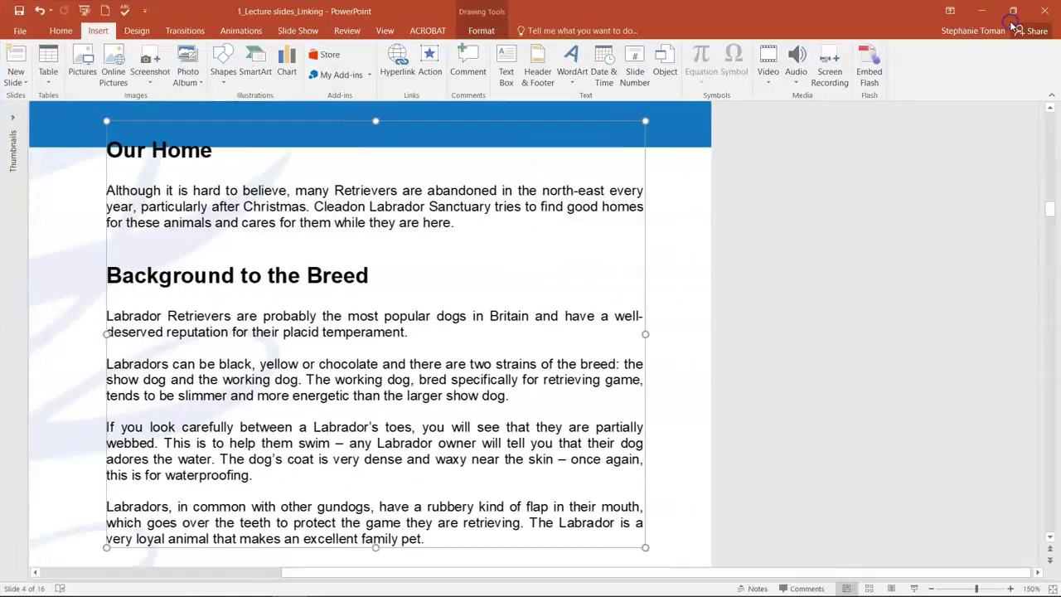
# Step: Zoom the slide view out to 110% and widen the collapsed slide thumbnails again
pyautogui.click(930, 589)
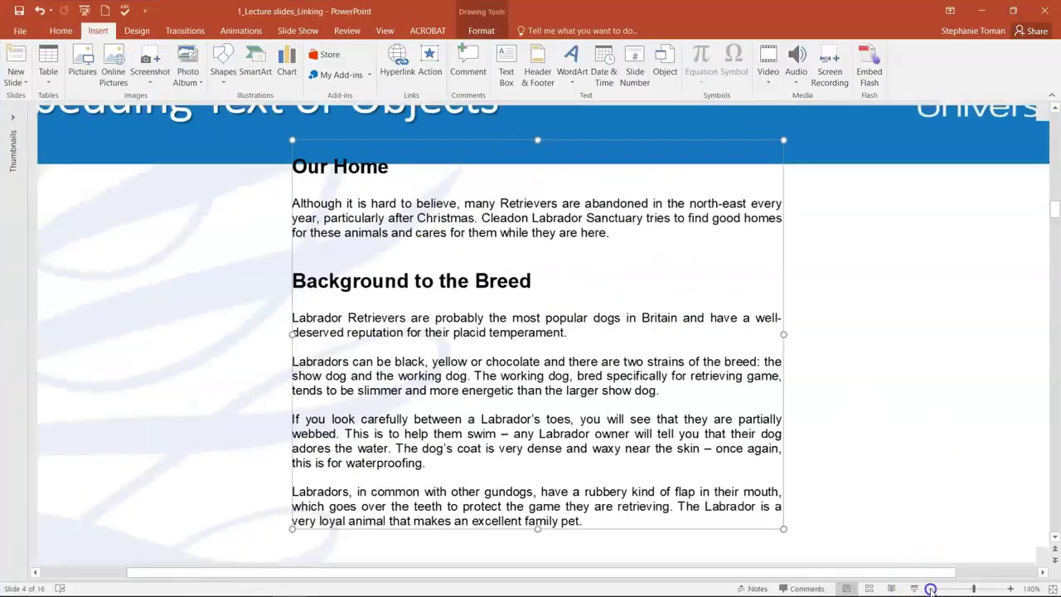
pyautogui.click(931, 589)
pyautogui.click(930, 589)
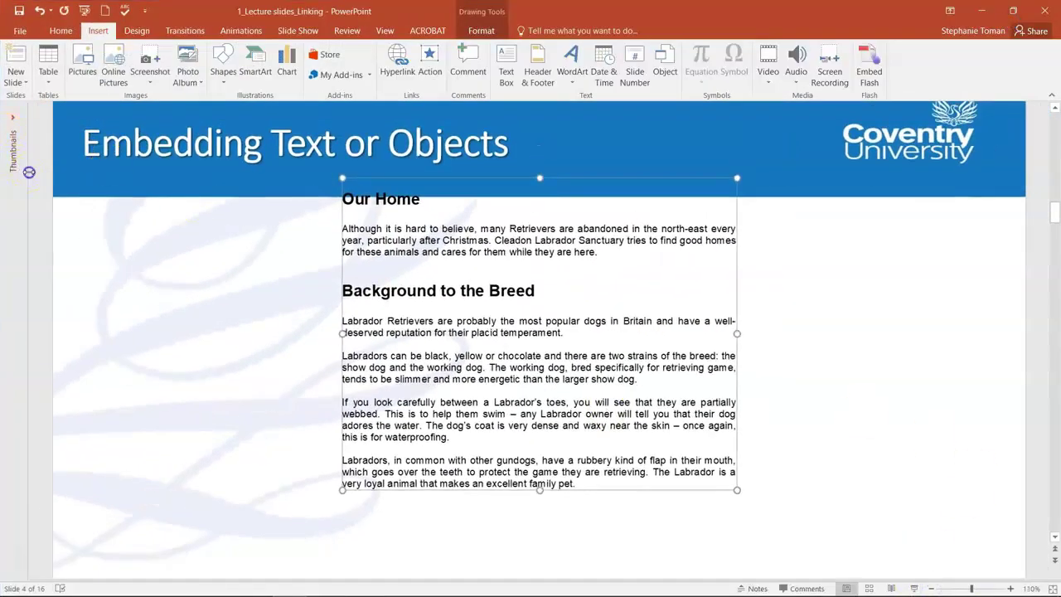
pyautogui.moveTo(29, 172); pyautogui.dragTo(256, 174)
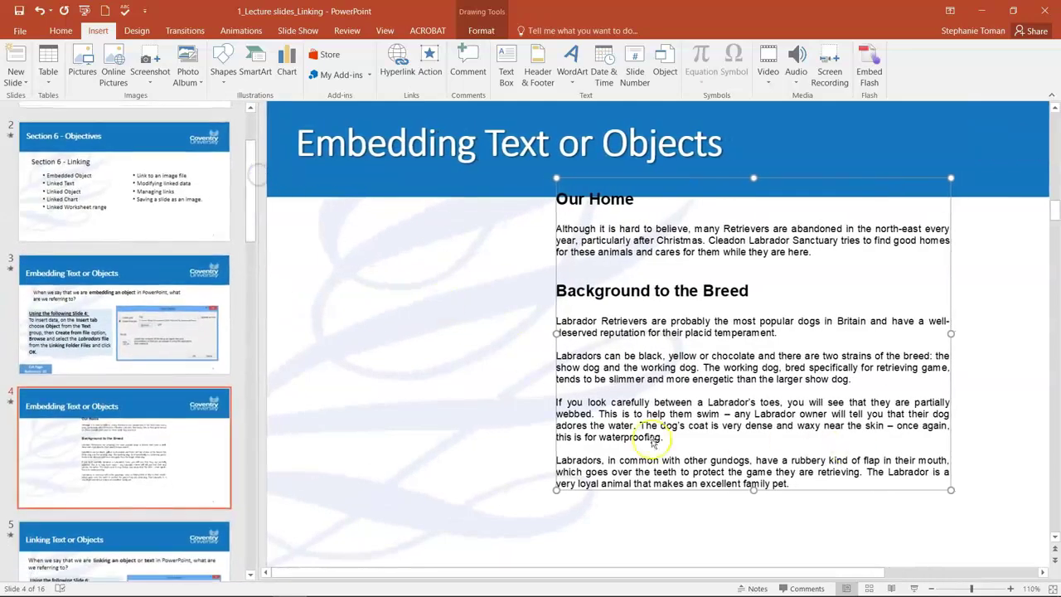
# Step: Go through slides 5 to 7 on linking text and charts, and open slide 8, "Linking a Chart – Insert Embedded Chart"
pyautogui.click(184, 551)
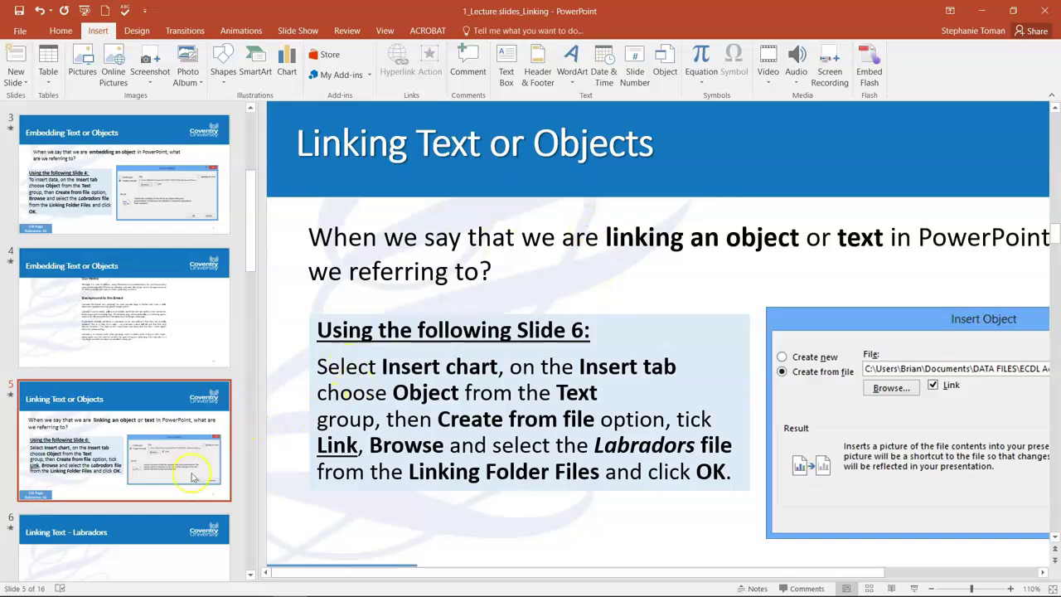
pyautogui.click(138, 562)
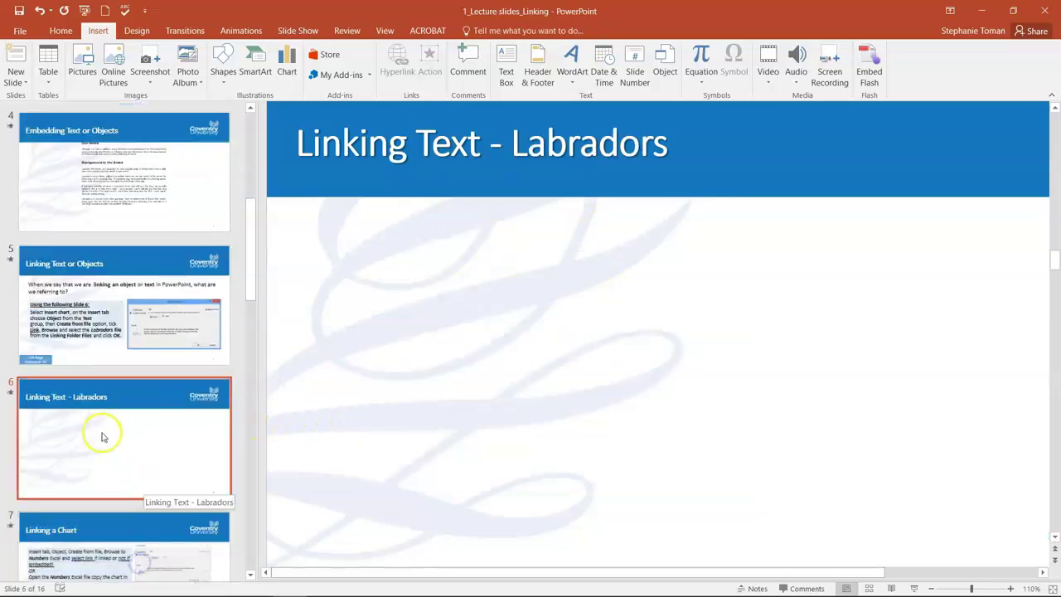
pyautogui.scroll(-2, 130, 426)
pyautogui.click(131, 440)
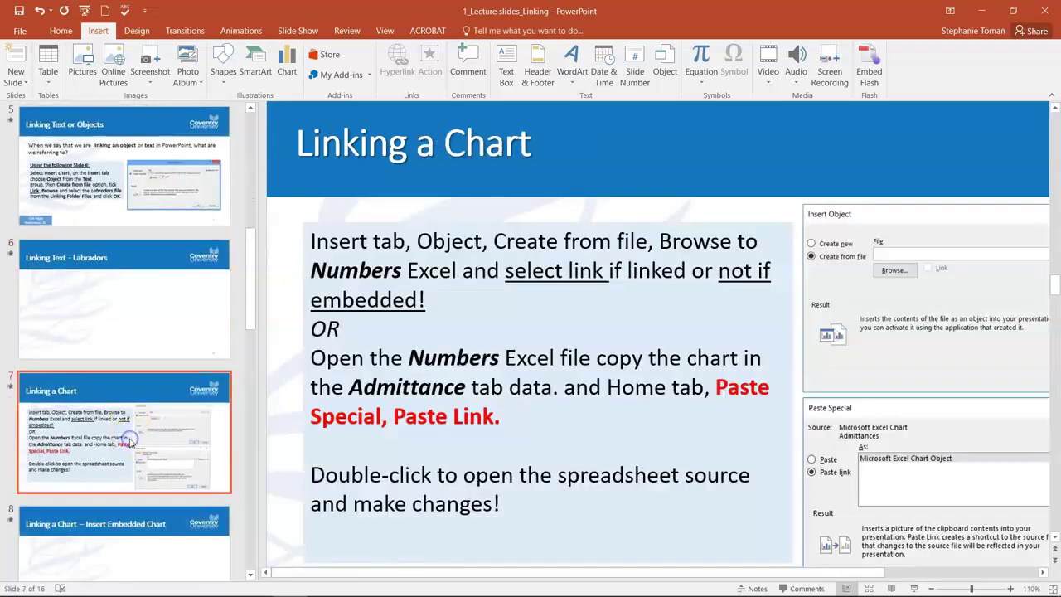
pyautogui.scroll(-1, 130, 442)
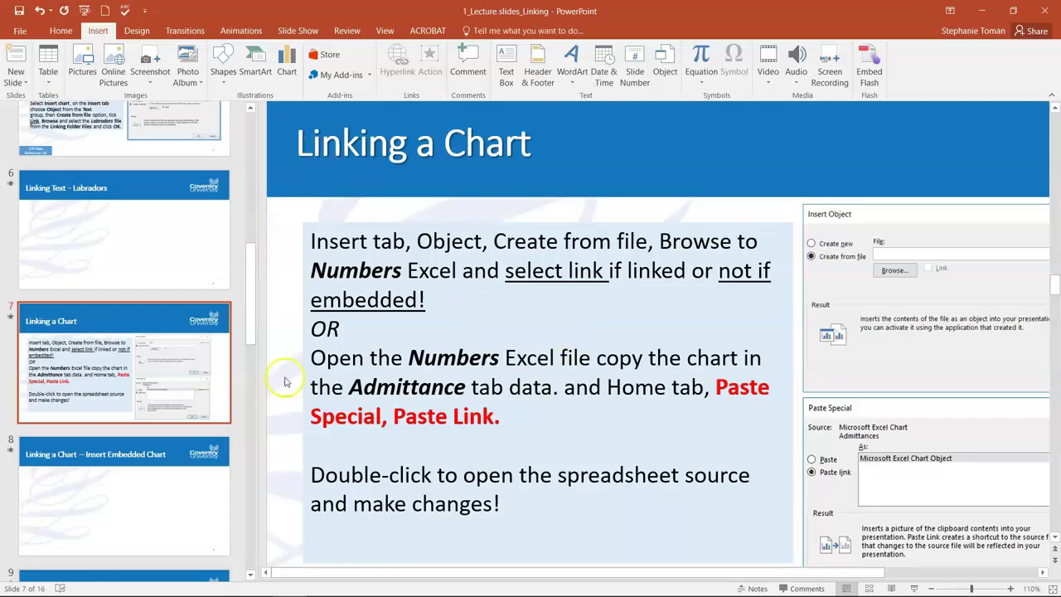
pyautogui.click(111, 528)
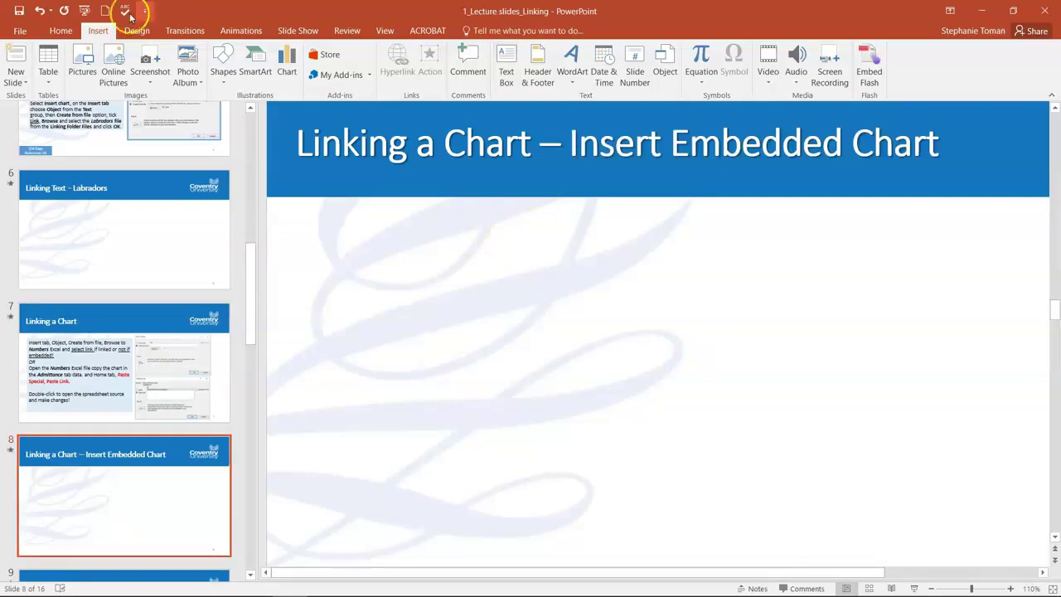
# Step: Embed the Numbers workbook from the desktop Videos folder, under A227MP, 3_Lecture Materials, Week 6 section 6, Linking, Workfiles, on slide 8 without linking it
pyautogui.click(670, 63)
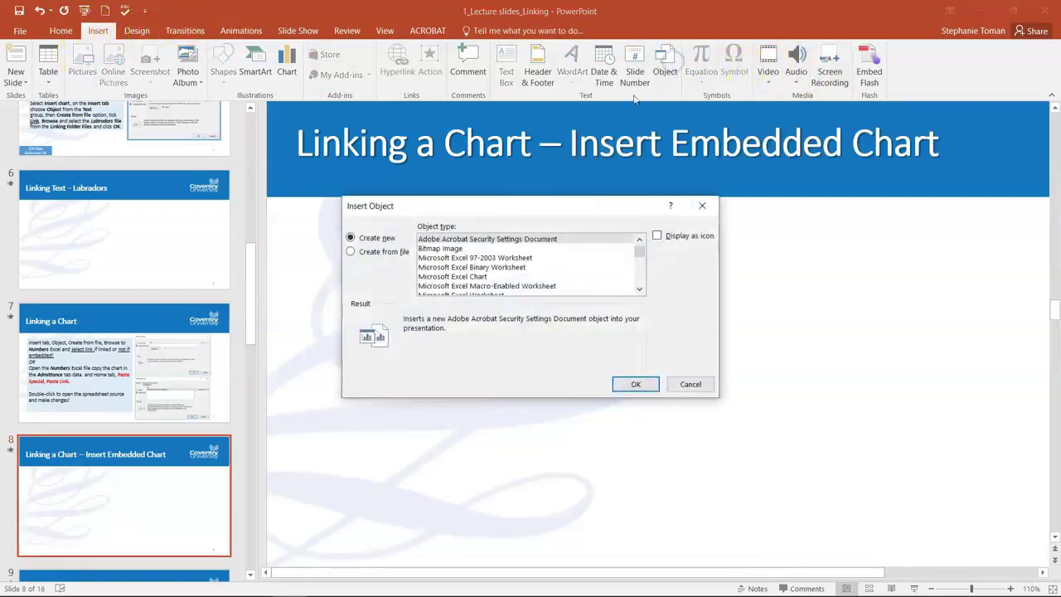
pyautogui.click(351, 252)
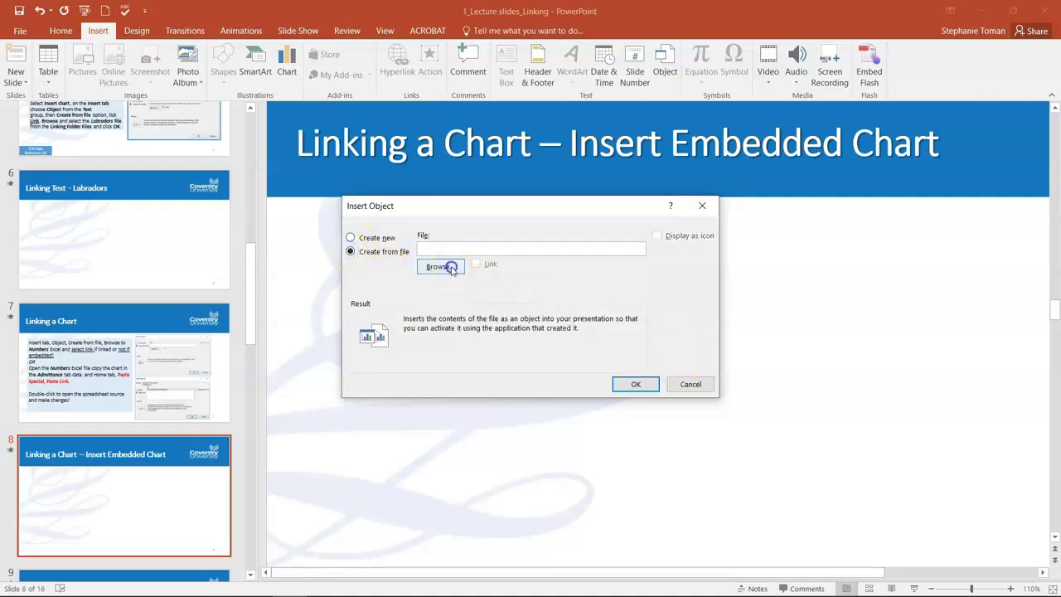
pyautogui.click(448, 267)
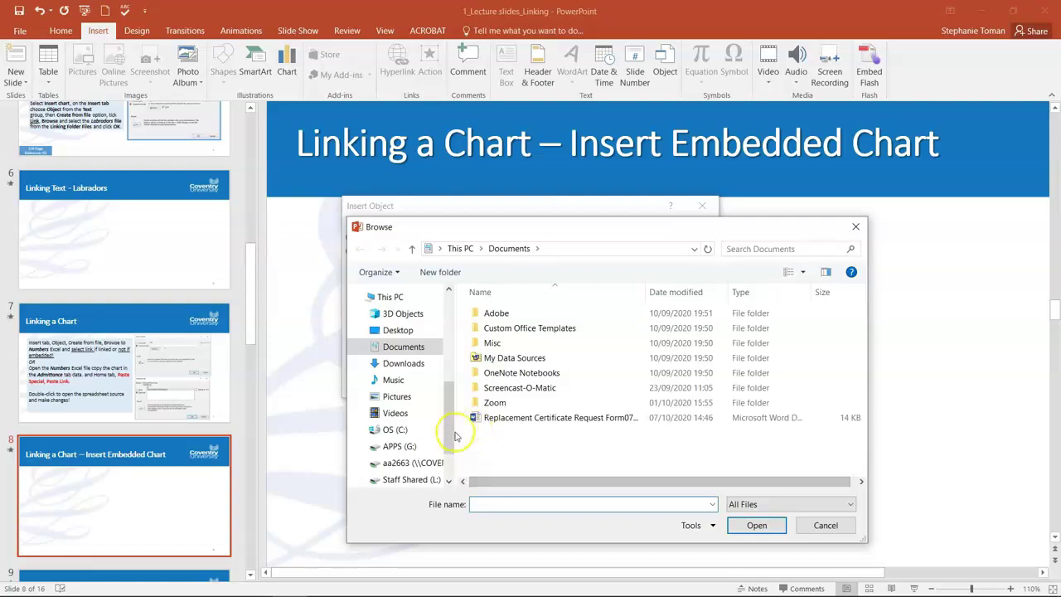
pyautogui.click(396, 330)
pyautogui.doubleClick(513, 328)
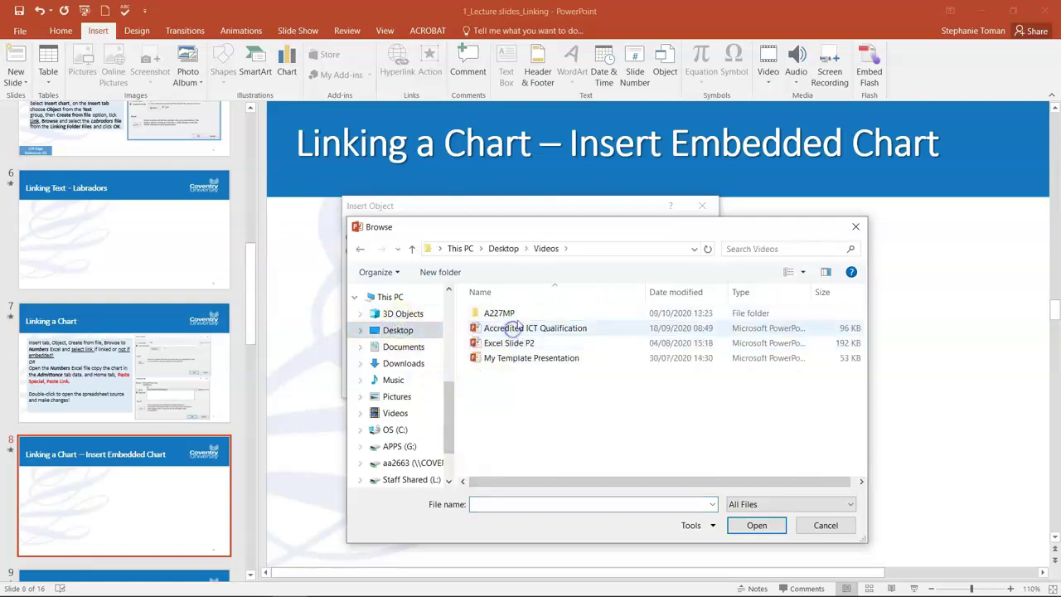
pyautogui.doubleClick(511, 312)
pyautogui.doubleClick(519, 313)
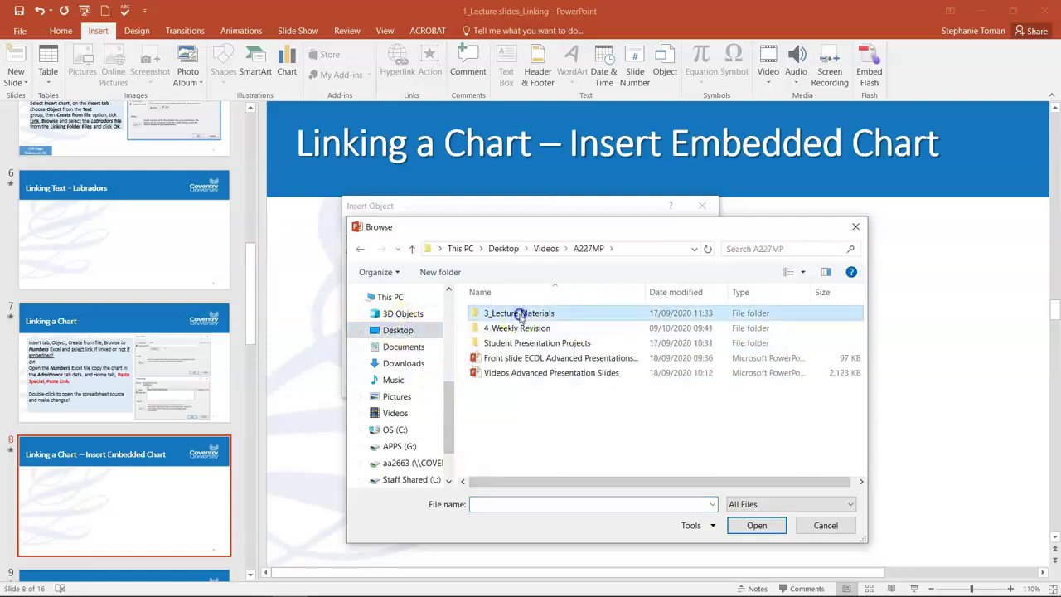
pyautogui.doubleClick(516, 372)
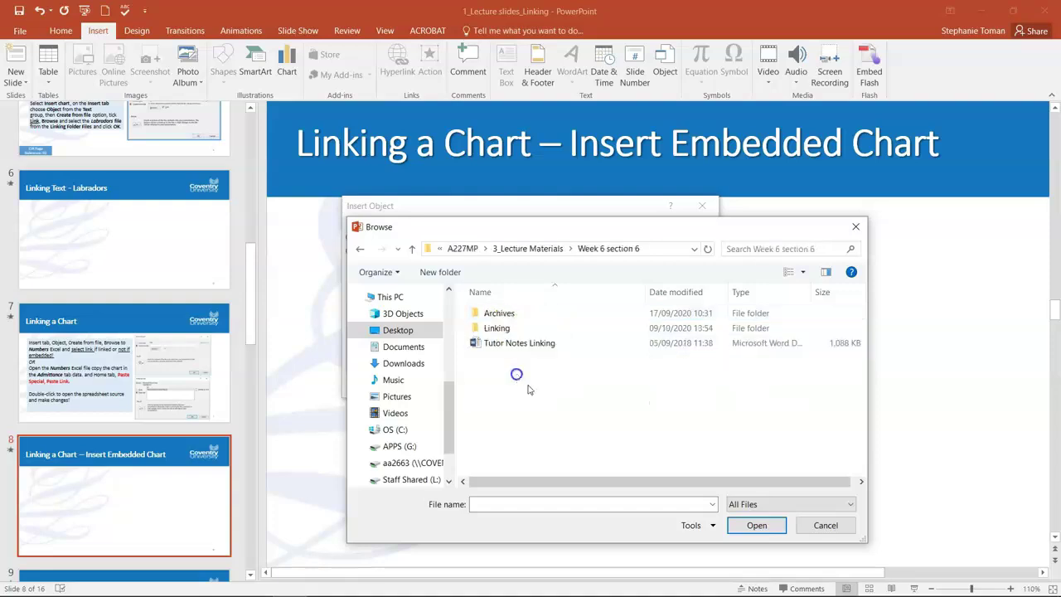
pyautogui.doubleClick(531, 328)
pyautogui.click(532, 314)
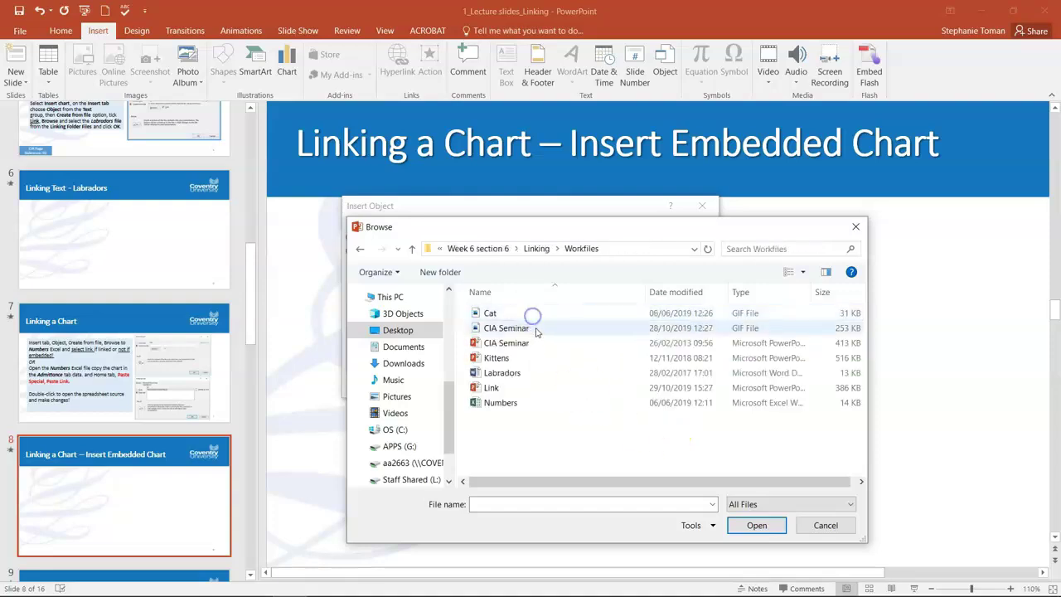
pyautogui.doubleClick(501, 403)
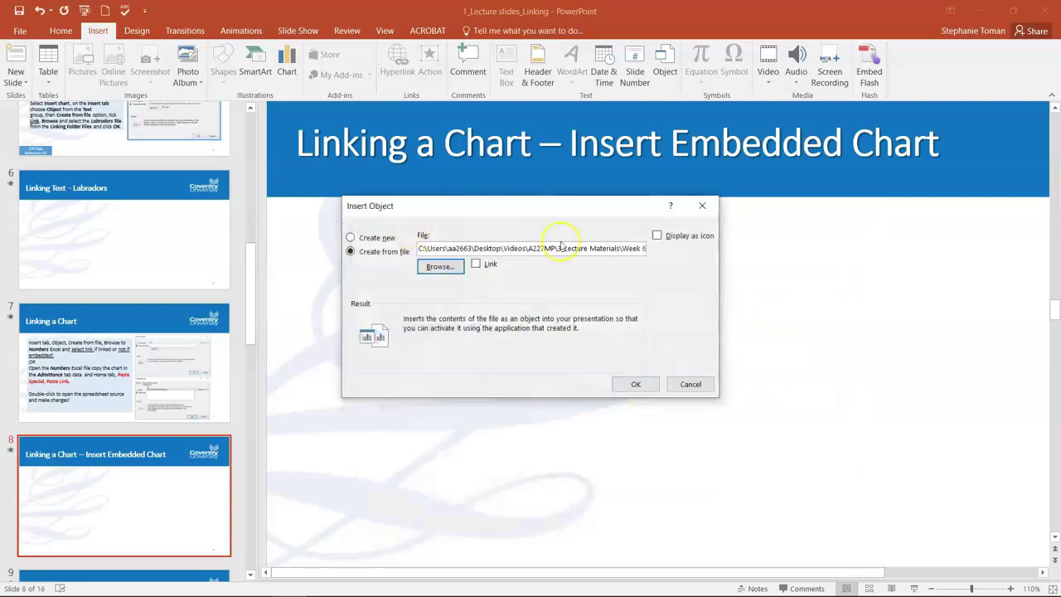
pyautogui.click(631, 385)
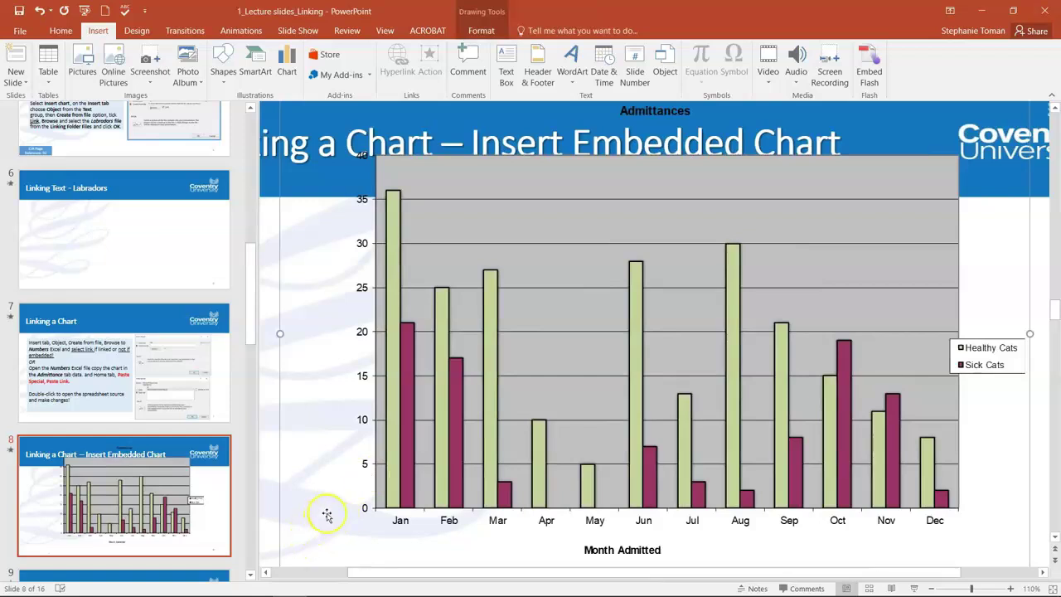
# Step: Shrink the embedded Admittances chart and move it below the slide title, roughly centred on the slide
pyautogui.scroll(-2, 328, 515)
pyautogui.moveTo(281, 530); pyautogui.dragTo(531, 370)
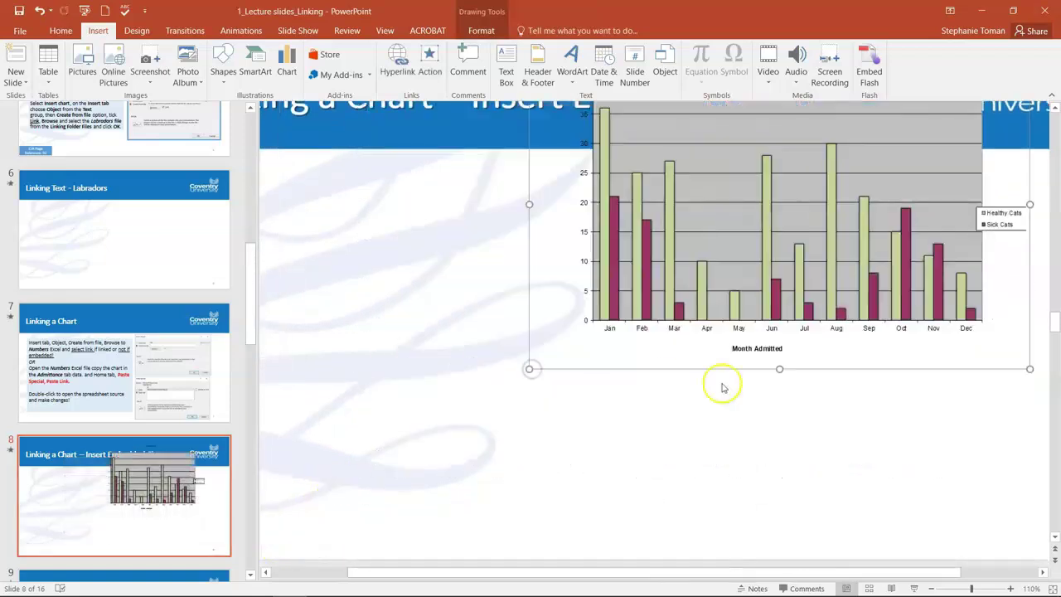
pyautogui.moveTo(715, 369); pyautogui.dragTo(560, 514)
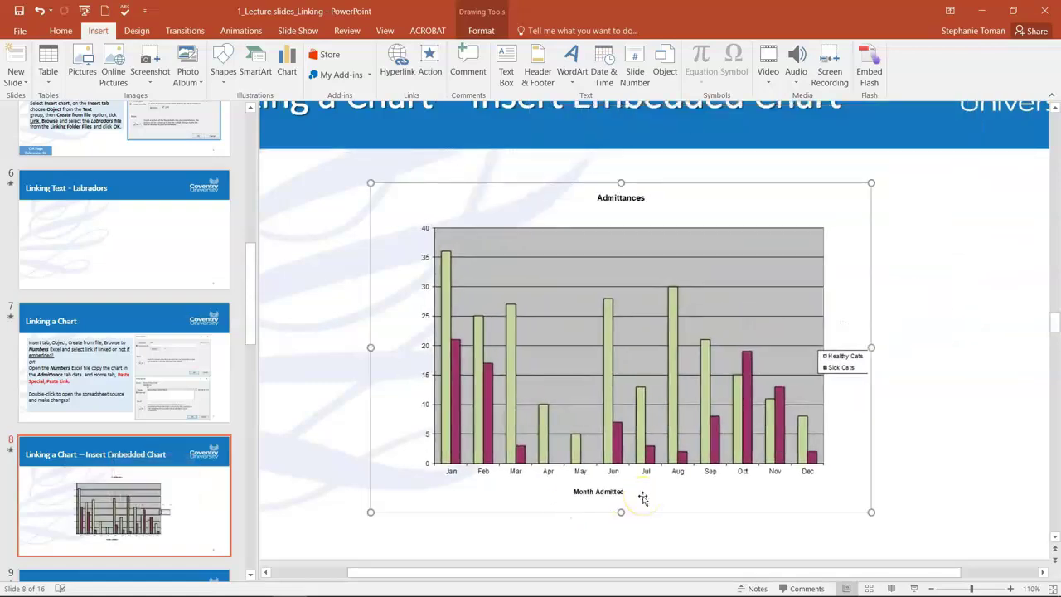
# Step: Open the embedded workbook for editing, switch to its Data sheet and return to the Admittances chart sheet
pyautogui.click(648, 380)
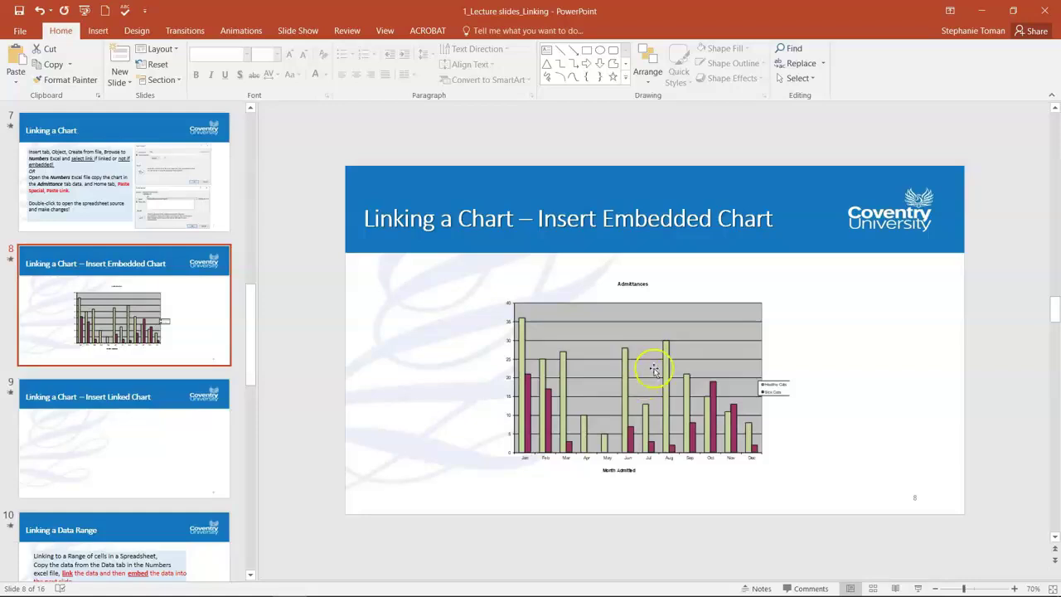
pyautogui.click(638, 374)
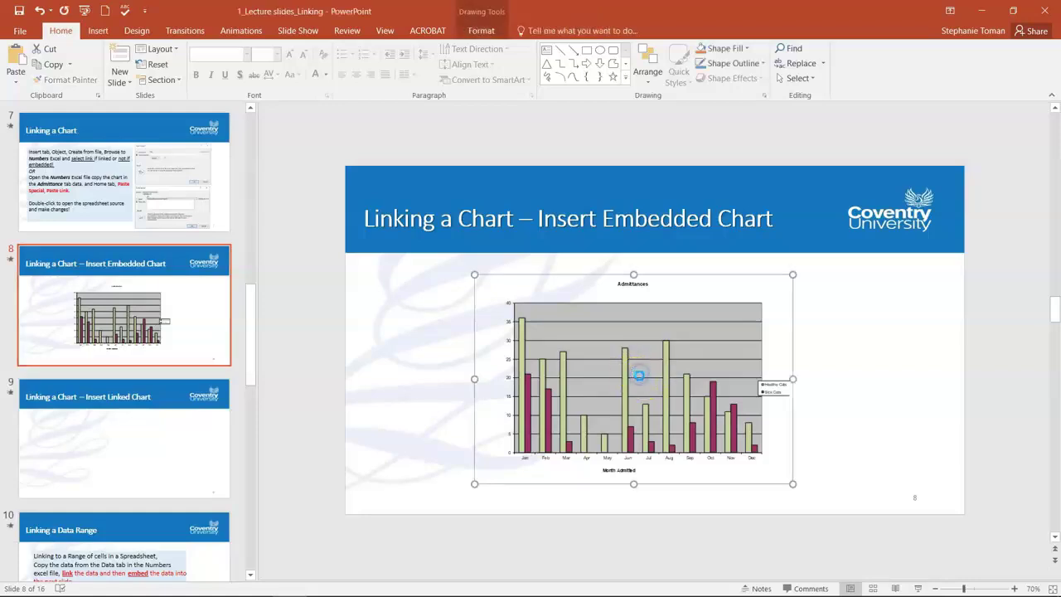
pyautogui.doubleClick(638, 376)
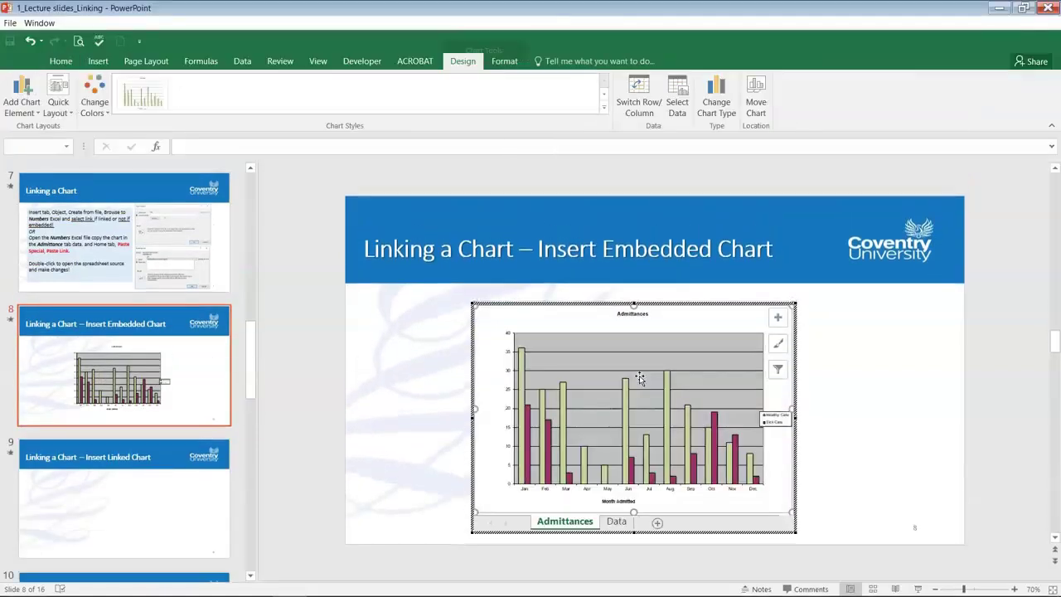
pyautogui.click(616, 521)
pyautogui.click(568, 527)
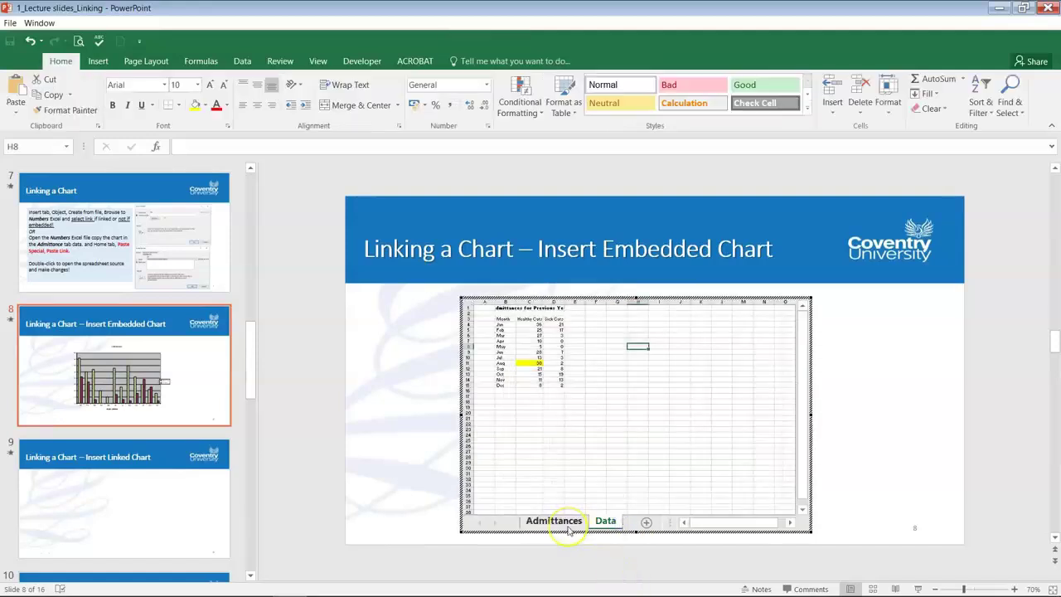
pyautogui.click(908, 474)
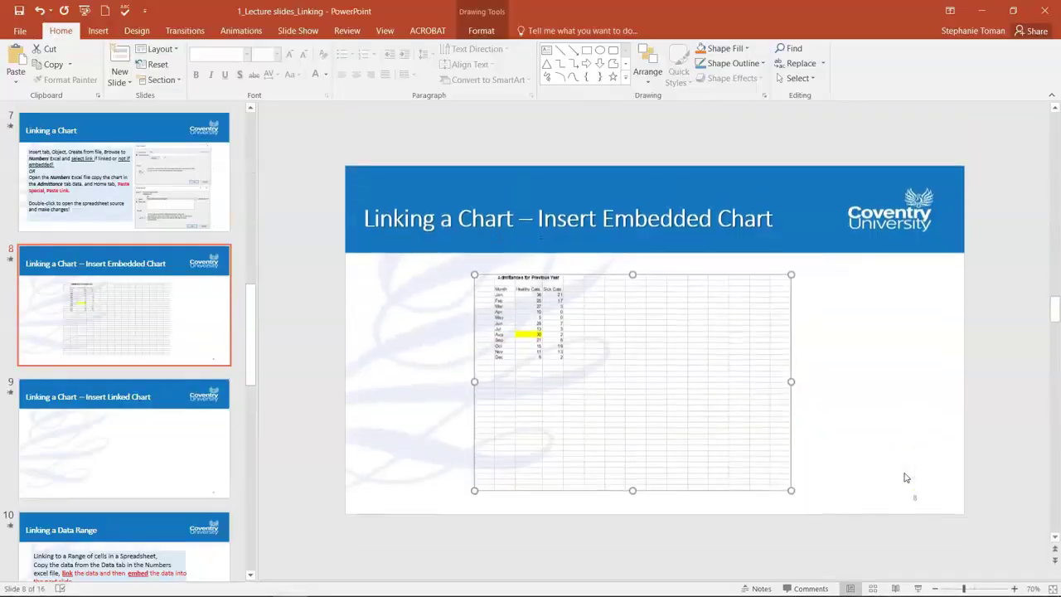
pyautogui.doubleClick(739, 442)
pyautogui.click(565, 521)
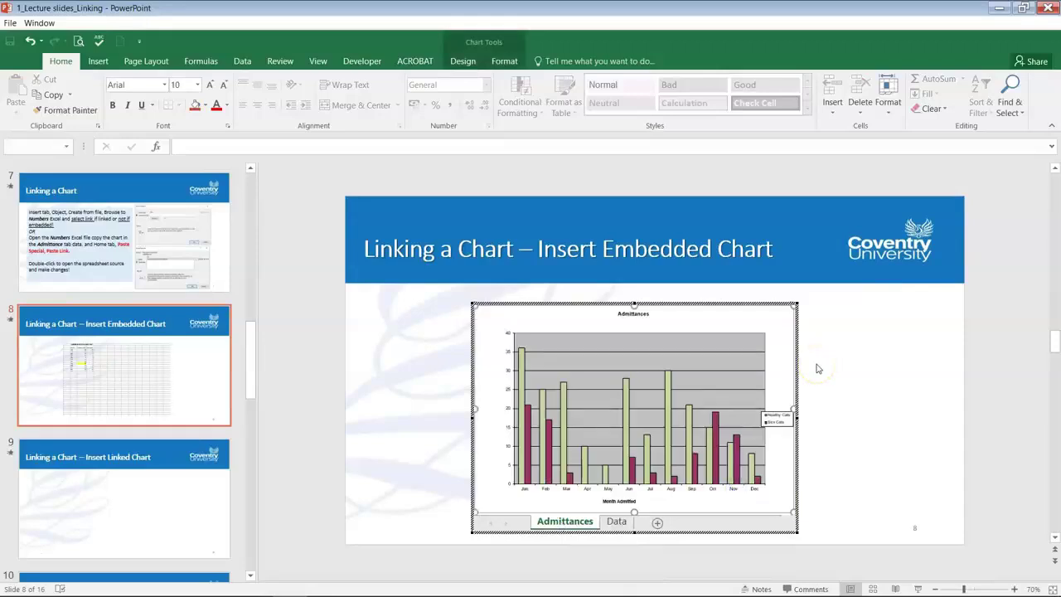
# Step: Fill the Healthy Cats columns of the embedded chart with standard red, then delete the chart from the slide
pyautogui.rightClick(563, 433)
pyautogui.click(587, 389)
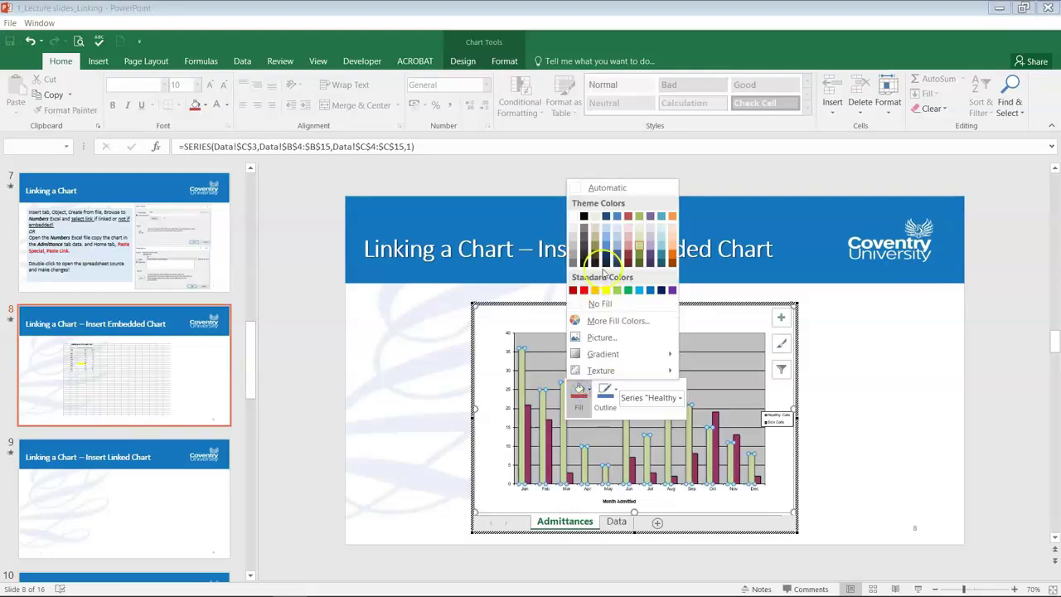
pyautogui.click(584, 290)
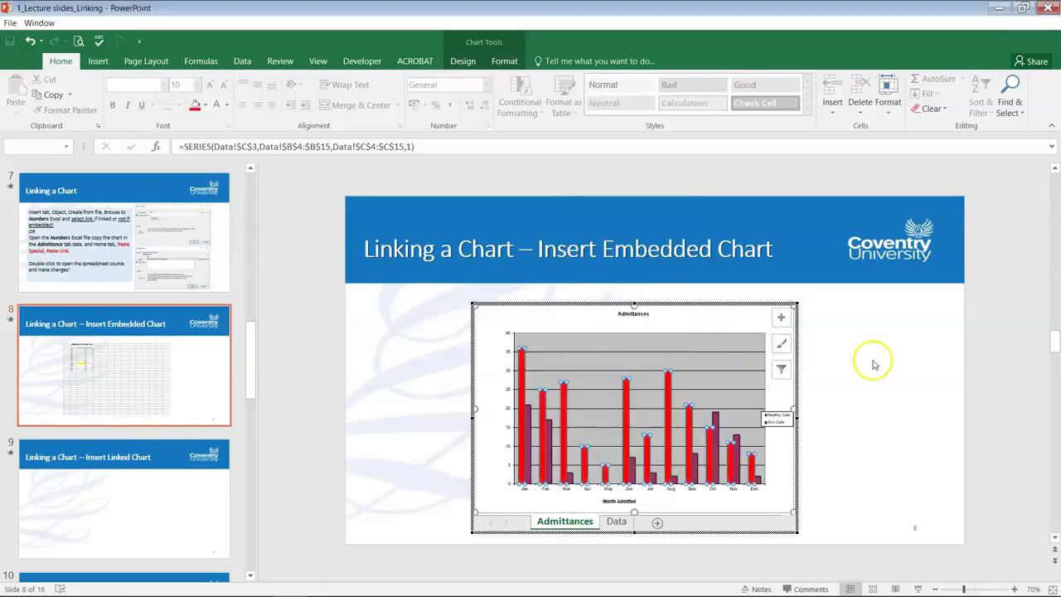
pyautogui.click(873, 365)
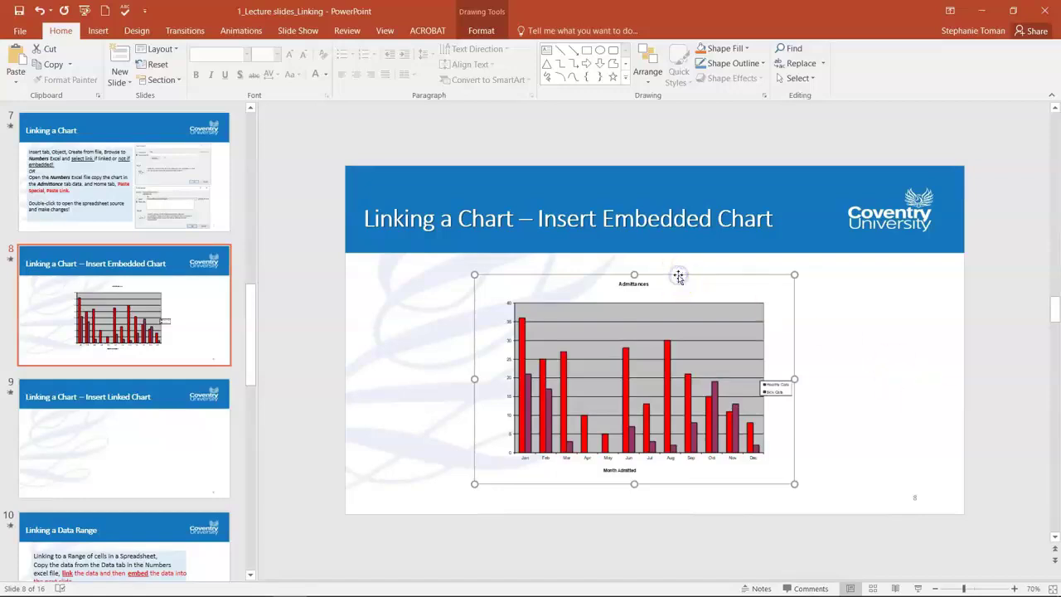
pyautogui.press('Delete')
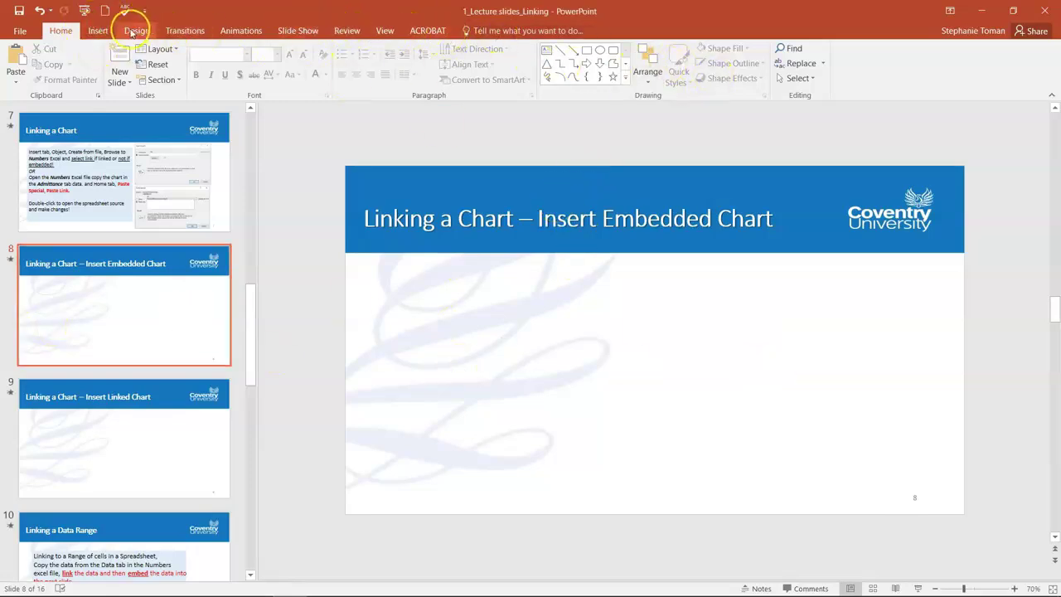
# Step: Insert the Numbers workbook from desktop Videos > A227MP > 3_Lecture Materials > Week 6 section 6 > Linking > Workfiles on slide 8 as a linked object
pyautogui.click(99, 30)
pyautogui.click(665, 63)
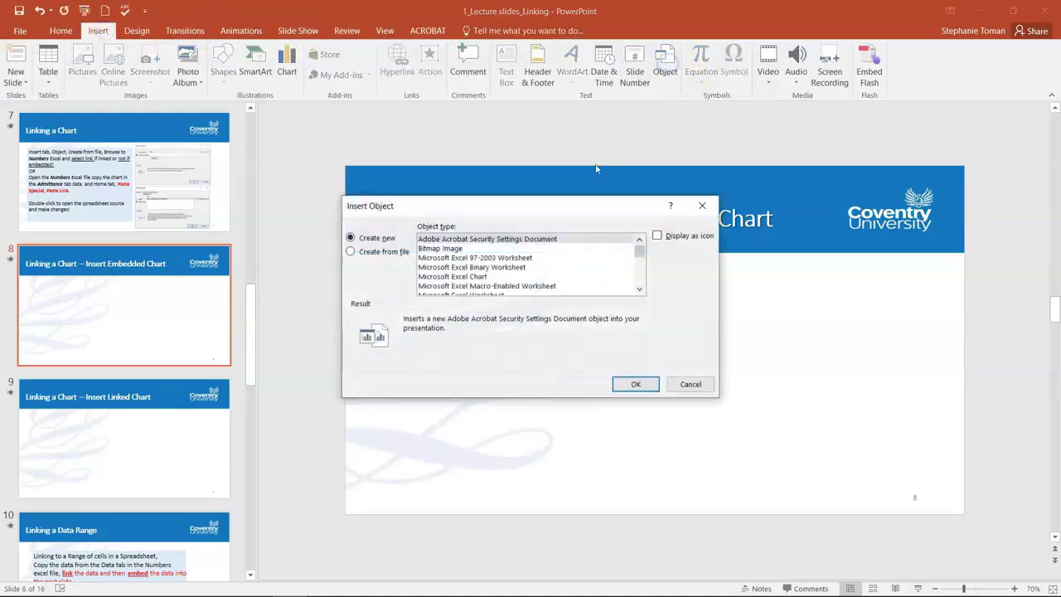
pyautogui.click(351, 252)
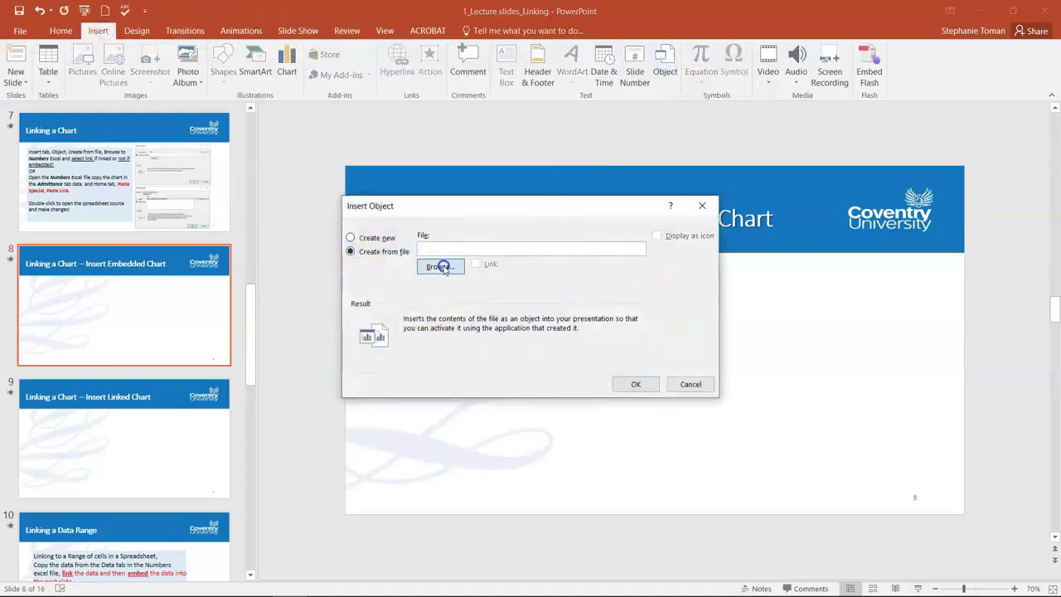
pyautogui.click(441, 267)
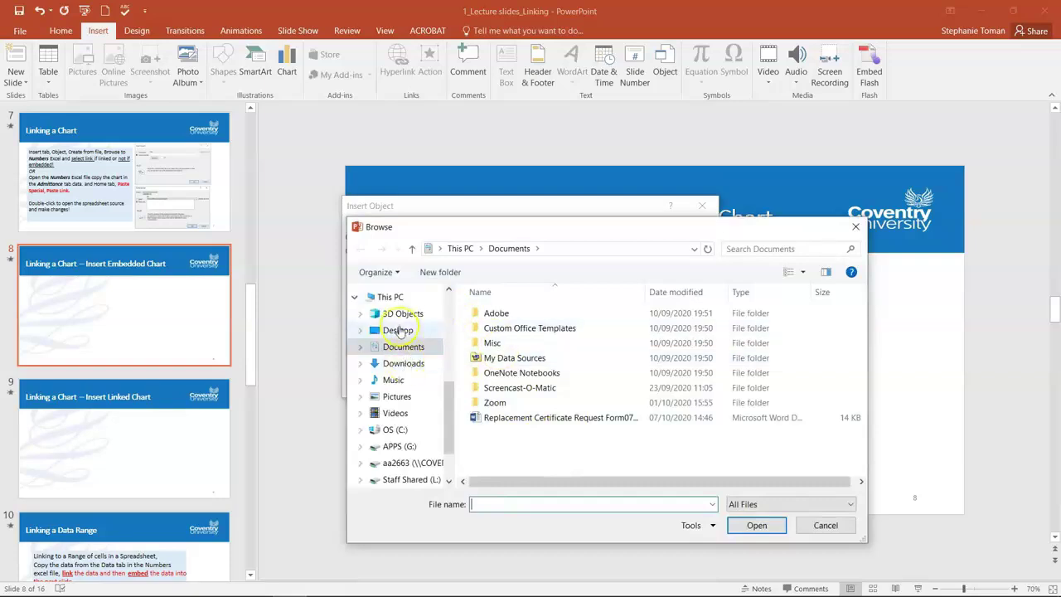
pyautogui.click(397, 330)
pyautogui.doubleClick(500, 327)
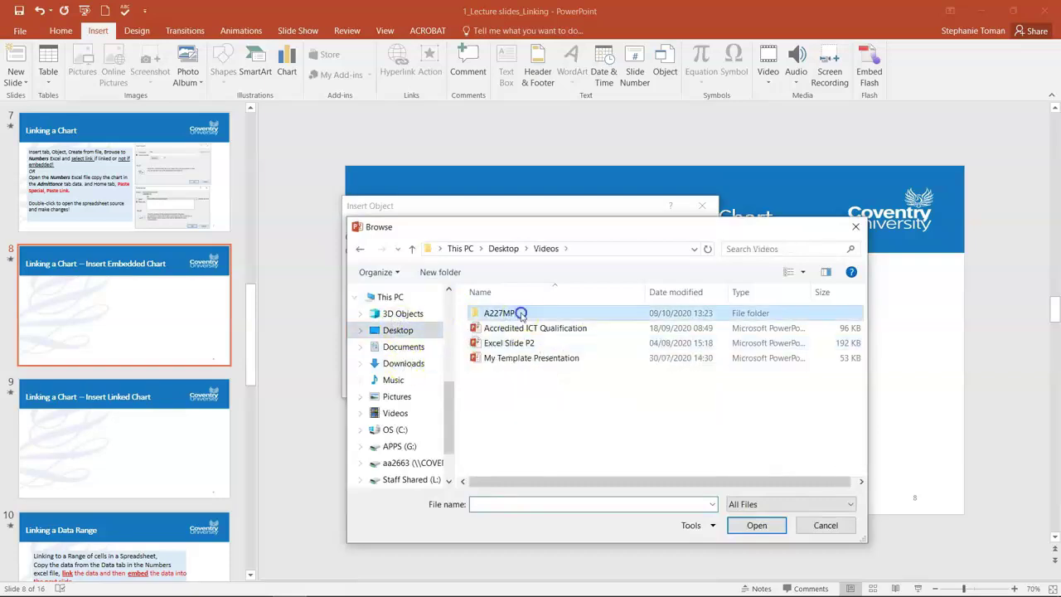
pyautogui.doubleClick(500, 313)
pyautogui.doubleClick(511, 312)
pyautogui.doubleClick(502, 372)
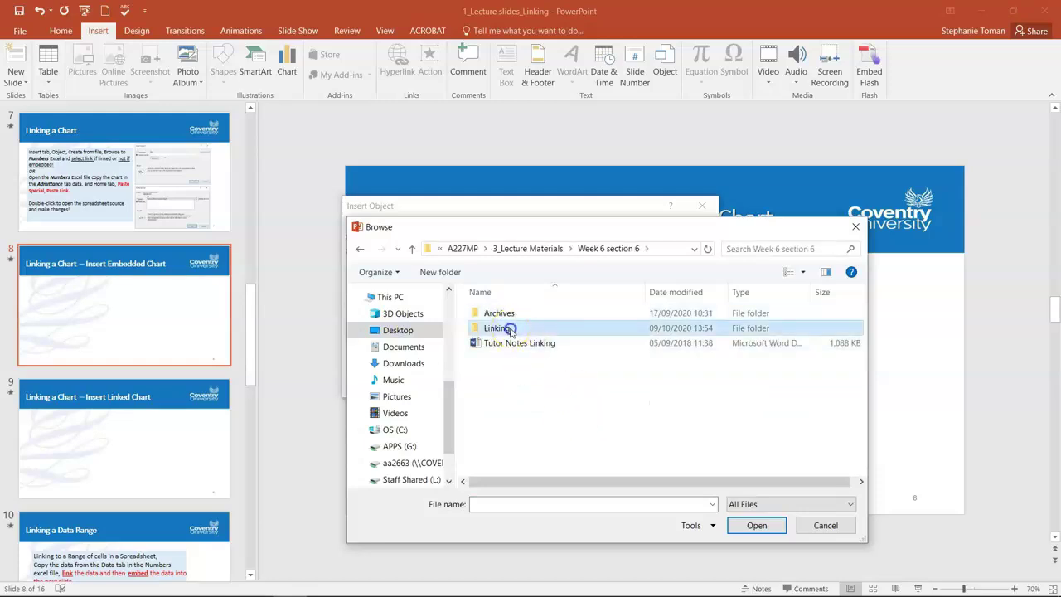
pyautogui.doubleClick(500, 328)
pyautogui.doubleClick(506, 312)
pyautogui.doubleClick(528, 403)
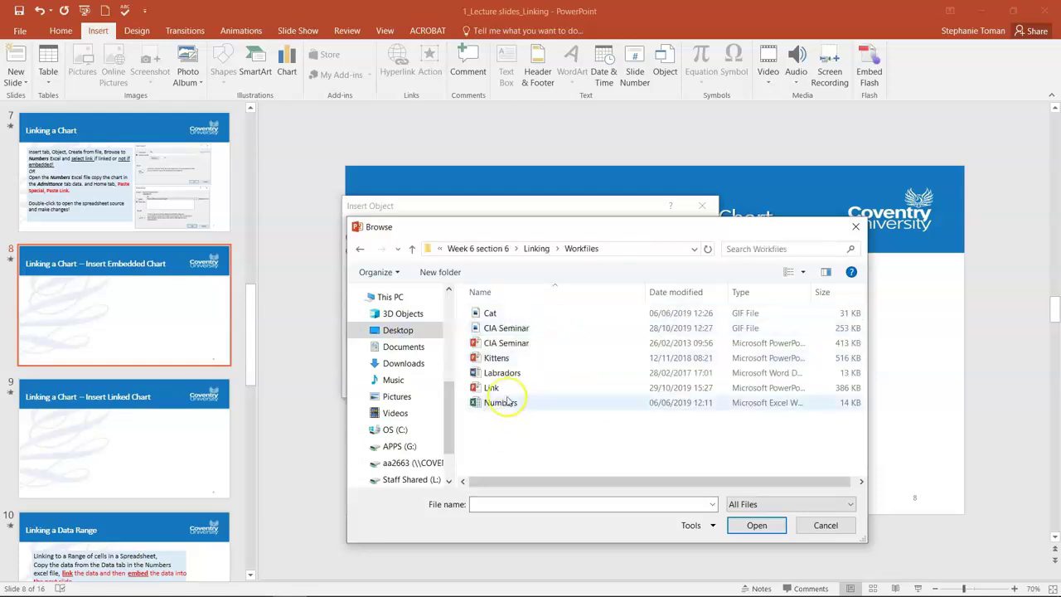
pyautogui.click(477, 264)
pyautogui.click(636, 384)
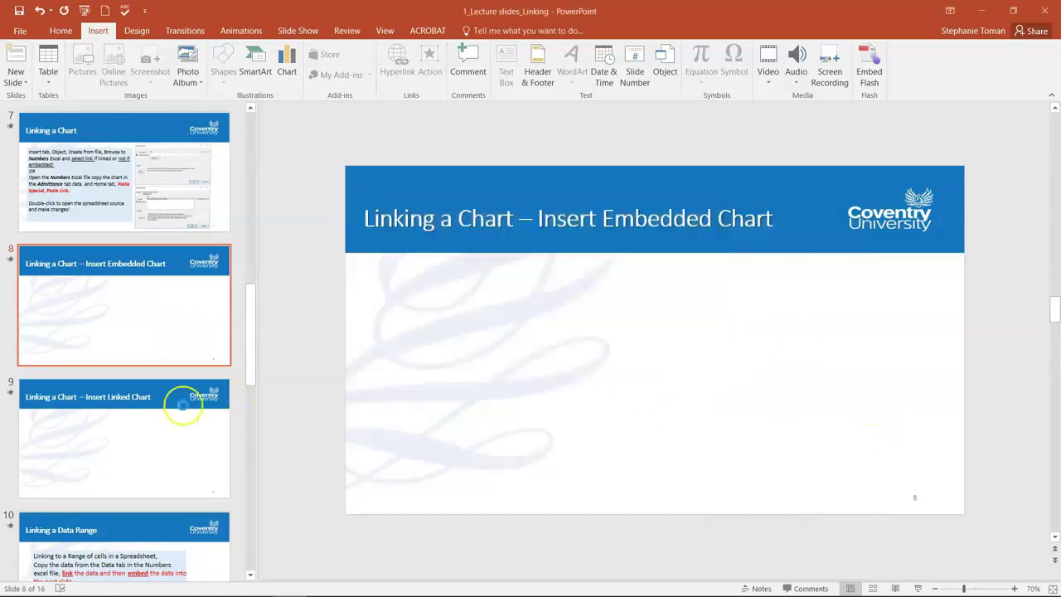
# Step: Shrink the linked Admittances chart on slide 8 from its lower-left corner and copy it
pyautogui.moveTo(419, 497); pyautogui.dragTo(572, 394)
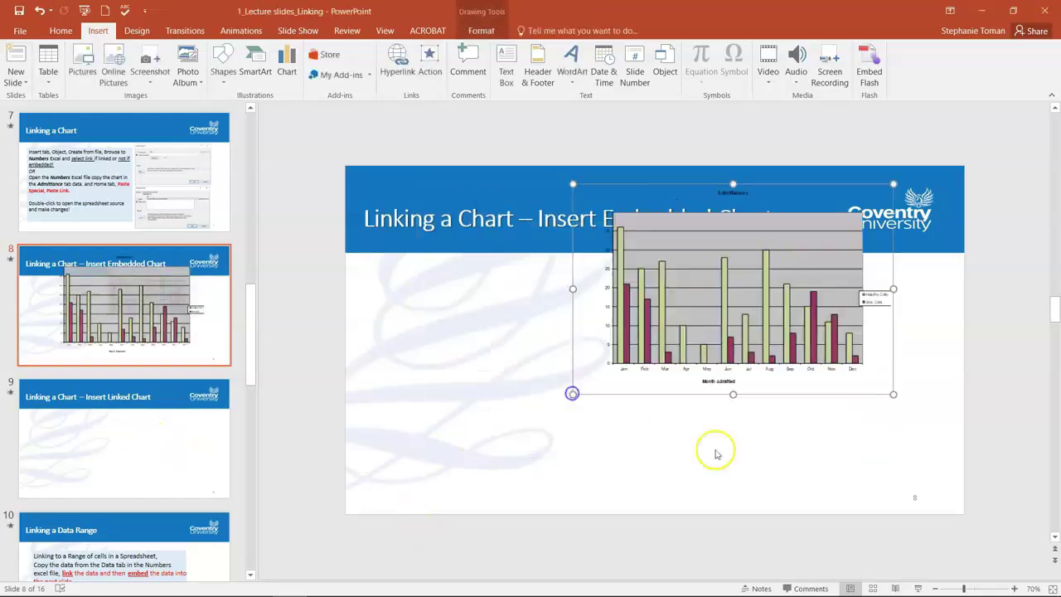
pyautogui.rightClick(660, 394)
pyautogui.click(680, 208)
# Step: Paste the copied linked chart on slide 9 and move it below the slide title, roughly centred
pyautogui.click(117, 423)
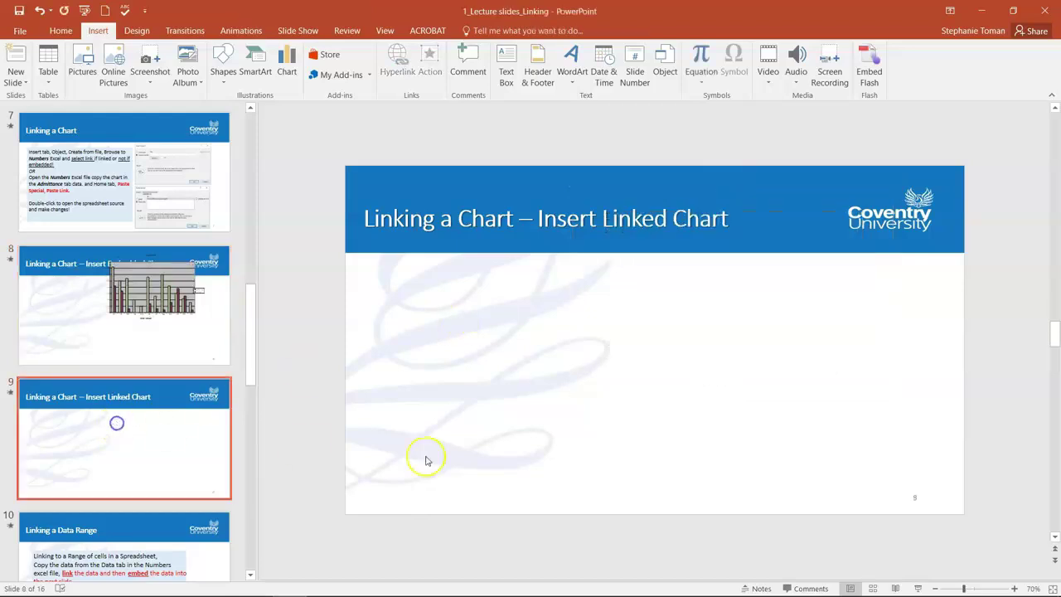
pyautogui.rightClick(503, 363)
pyautogui.click(536, 387)
pyautogui.moveTo(770, 386); pyautogui.dragTo(661, 469)
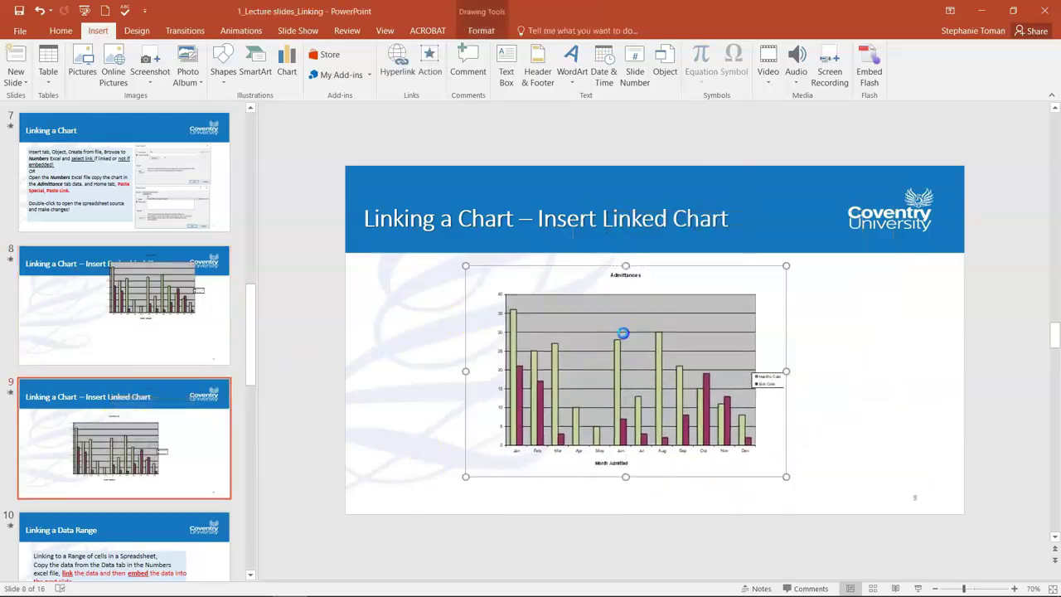
# Step: Open the workbook linked to the slide 9 chart and arrange it side by side with the presentation, narrowing the slide thumbnails
pyautogui.doubleClick(675, 347)
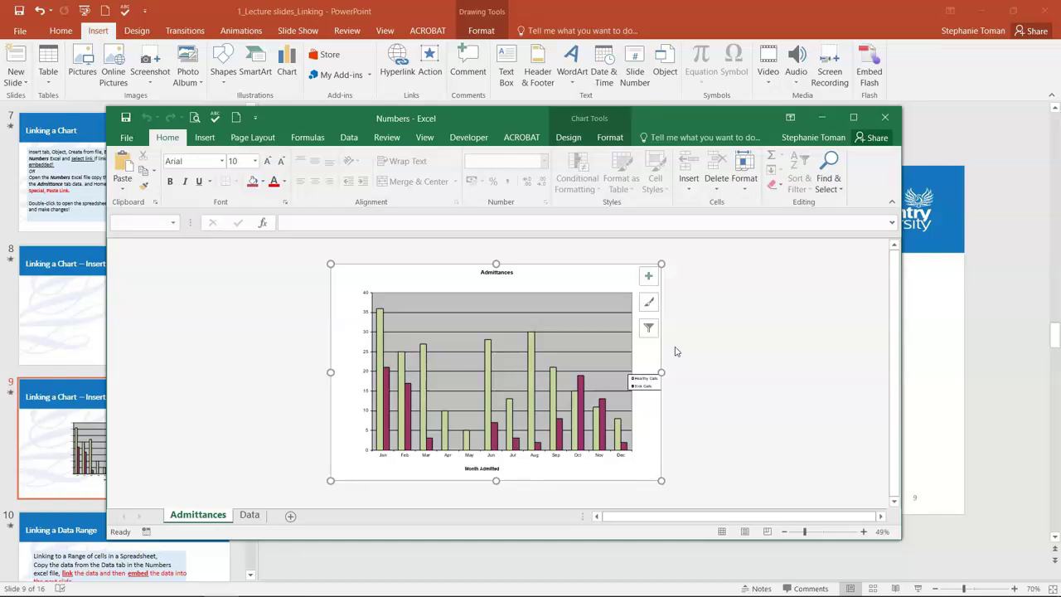
pyautogui.moveTo(693, 114); pyautogui.dragTo(501, 70)
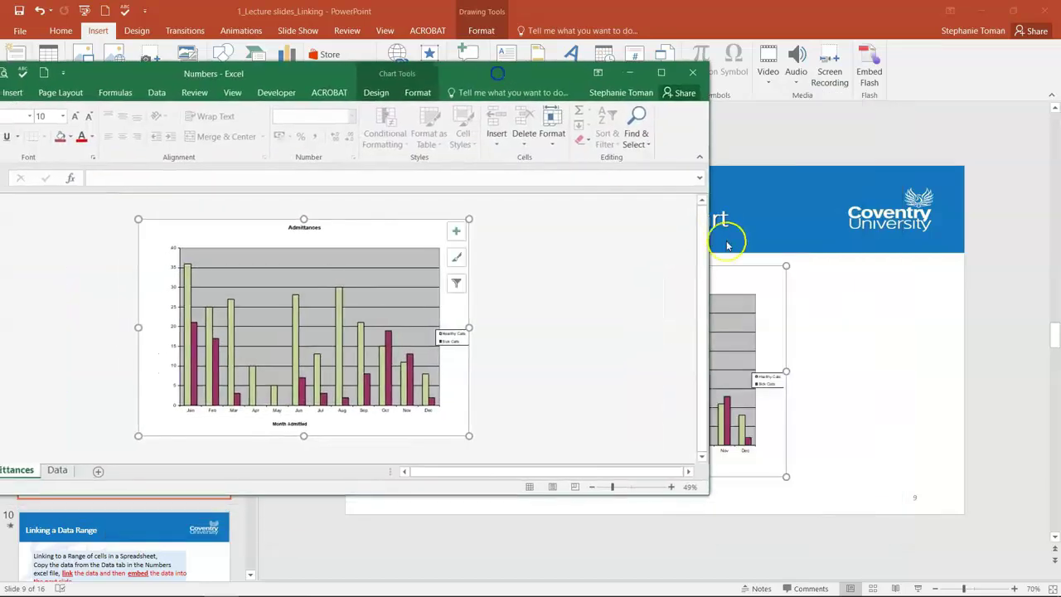
pyautogui.moveTo(710, 275); pyautogui.dragTo(599, 270)
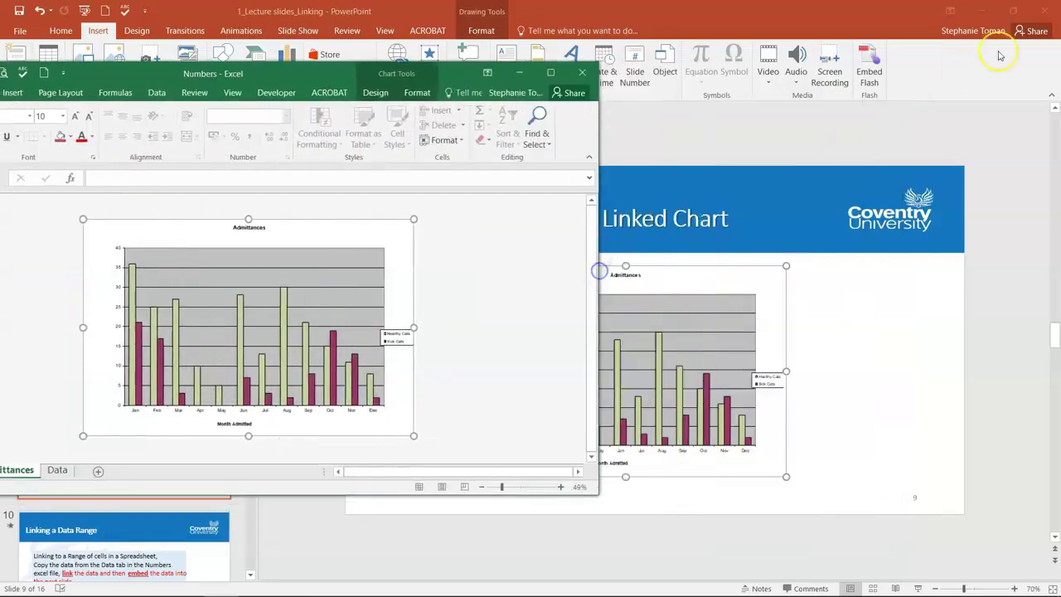
pyautogui.click(1014, 11)
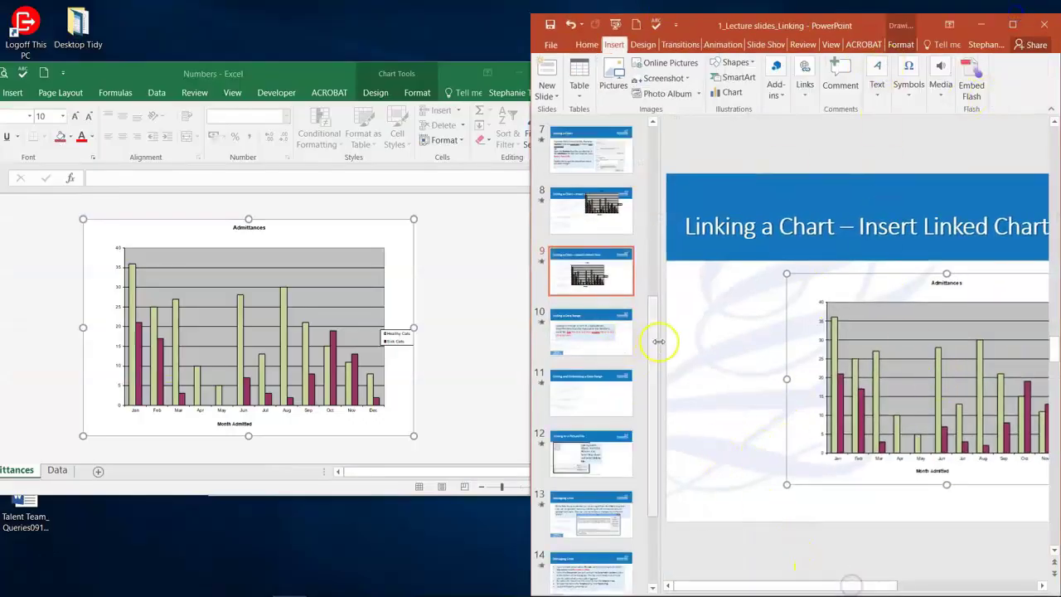
pyautogui.moveTo(653, 341); pyautogui.dragTo(578, 332)
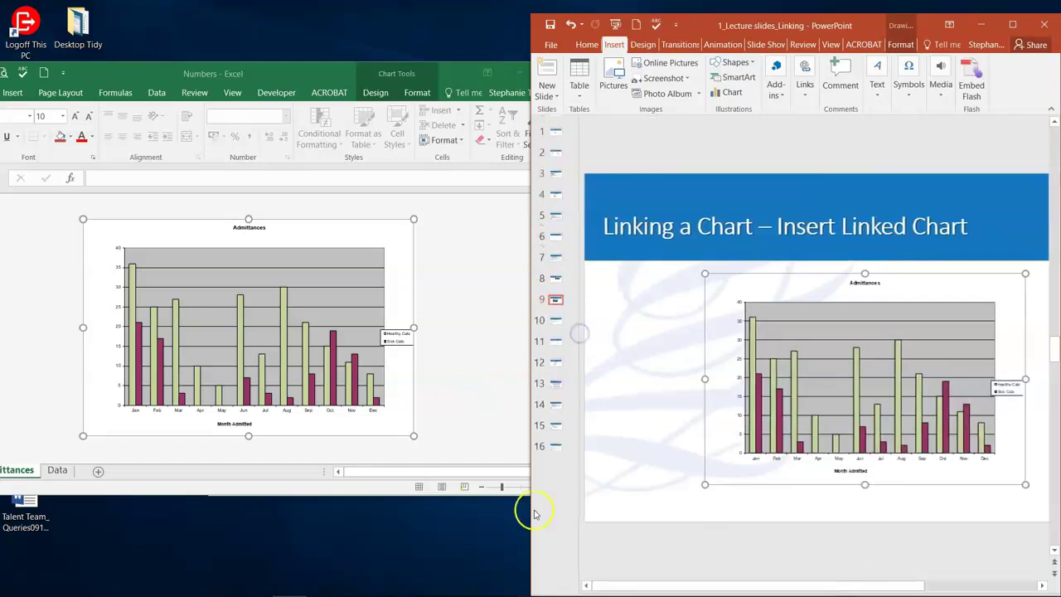
# Step: Fill the Healthy Cats columns of the Admittances chart in the linked workbook with standard red
pyautogui.click(175, 355)
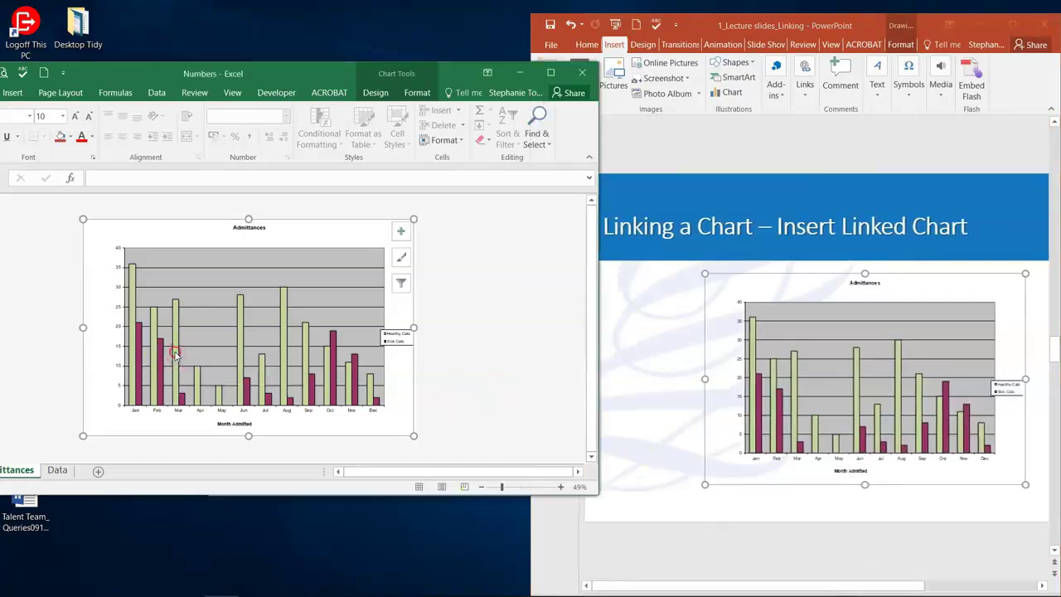
pyautogui.rightClick(176, 355)
pyautogui.click(189, 314)
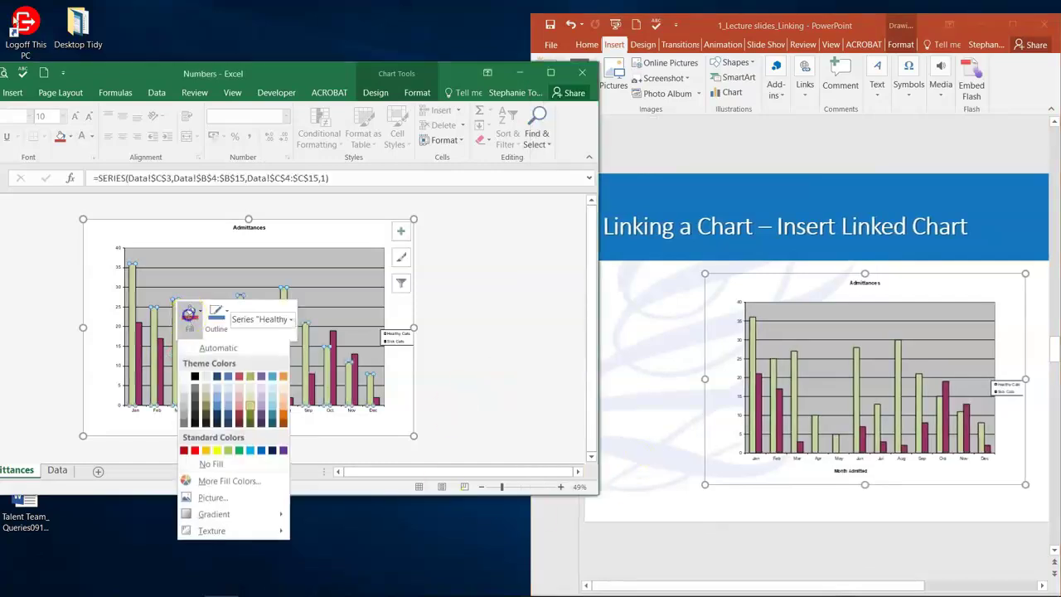
pyautogui.click(195, 450)
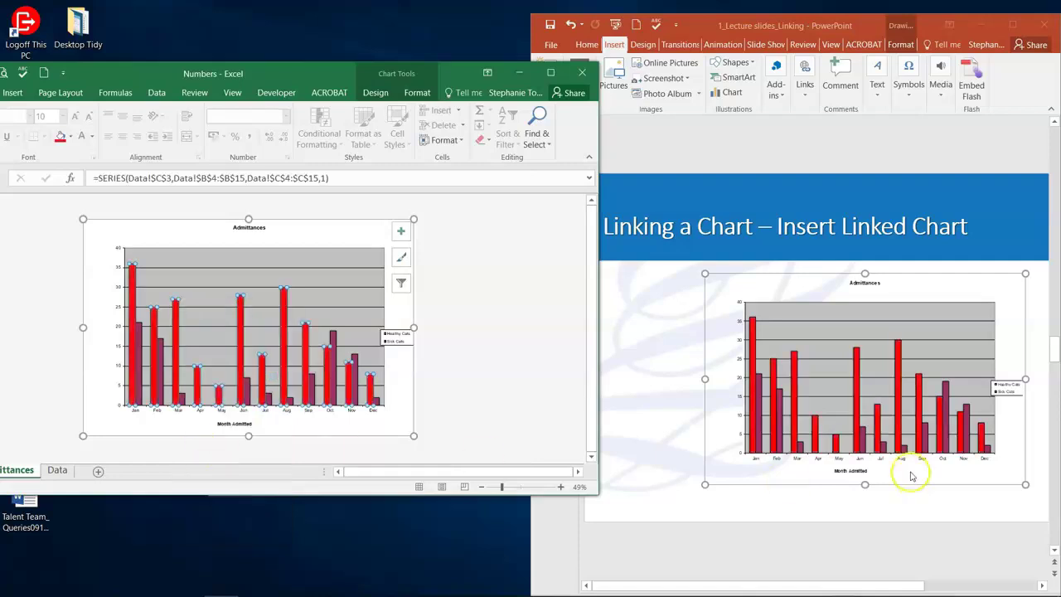
# Step: Fill the Sick Cats columns of the Admittances chart in the linked workbook with standard yellow
pyautogui.rightClick(336, 349)
pyautogui.click(383, 315)
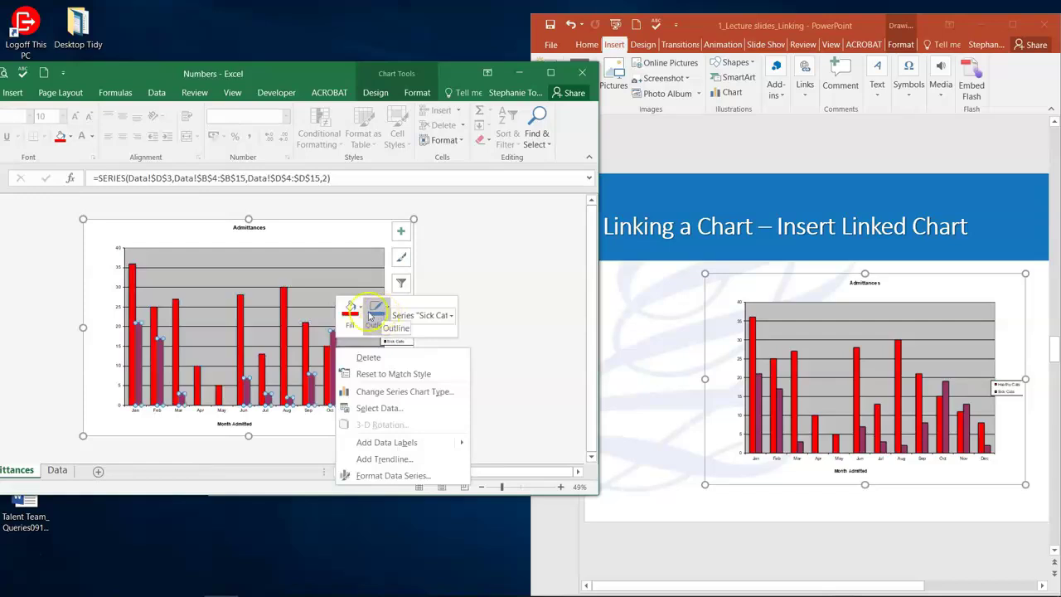
pyautogui.click(351, 311)
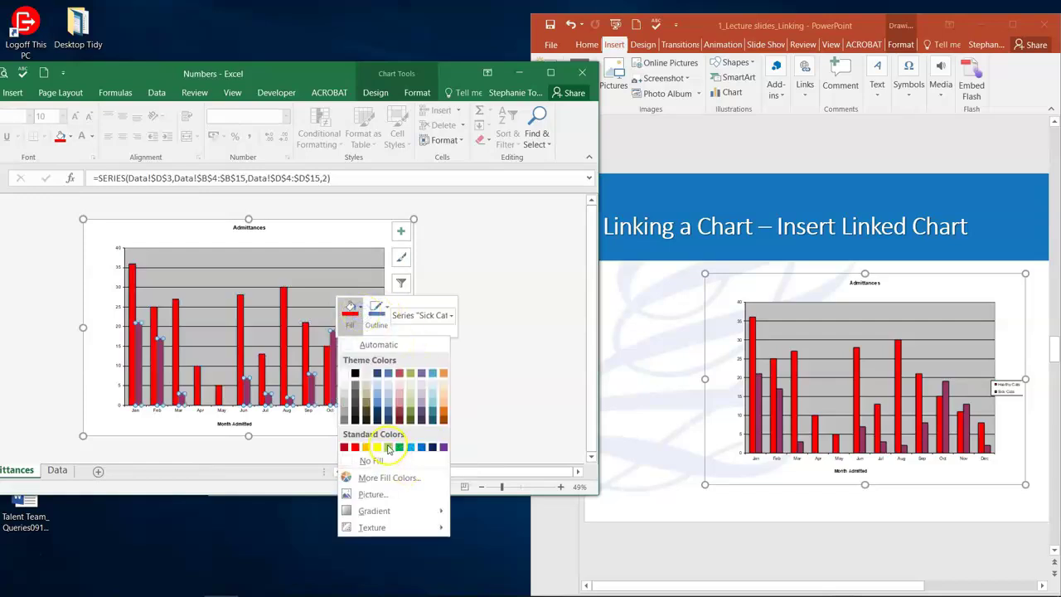
pyautogui.click(378, 448)
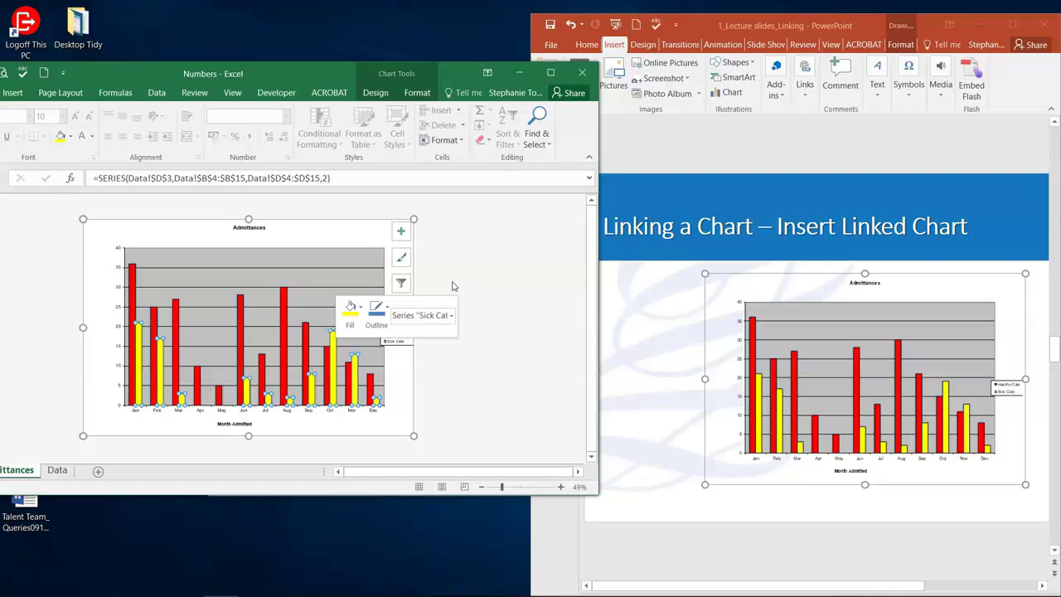
# Step: Minimise the workbook, then maximise the presentation window and widen its slide thumbnails
pyautogui.click(519, 78)
pyautogui.click(868, 25)
pyautogui.doubleClick(871, 28)
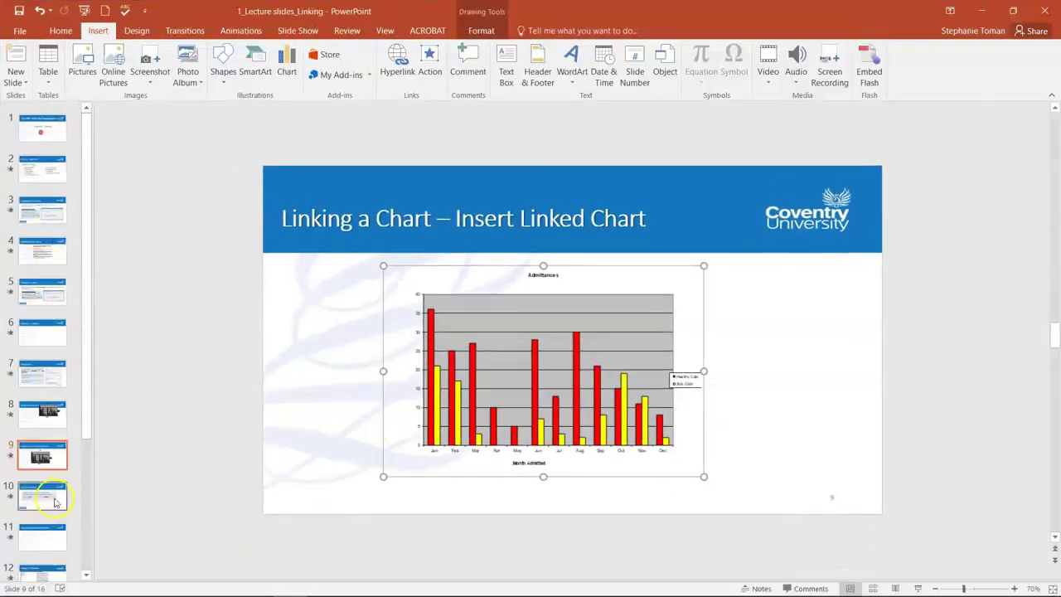
pyautogui.moveTo(94, 362); pyautogui.dragTo(233, 350)
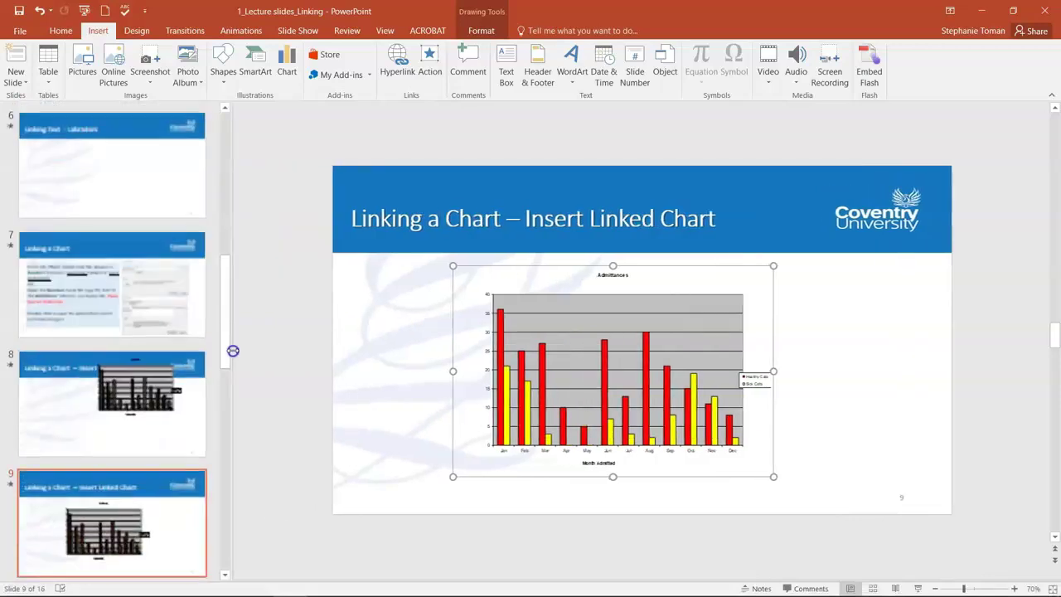
# Step: Show slide 10, then bring up the Numbers workbook from the Workfiles folder, declining to reopen it so its changes are kept
pyautogui.press('Down')
pyautogui.press('Down')
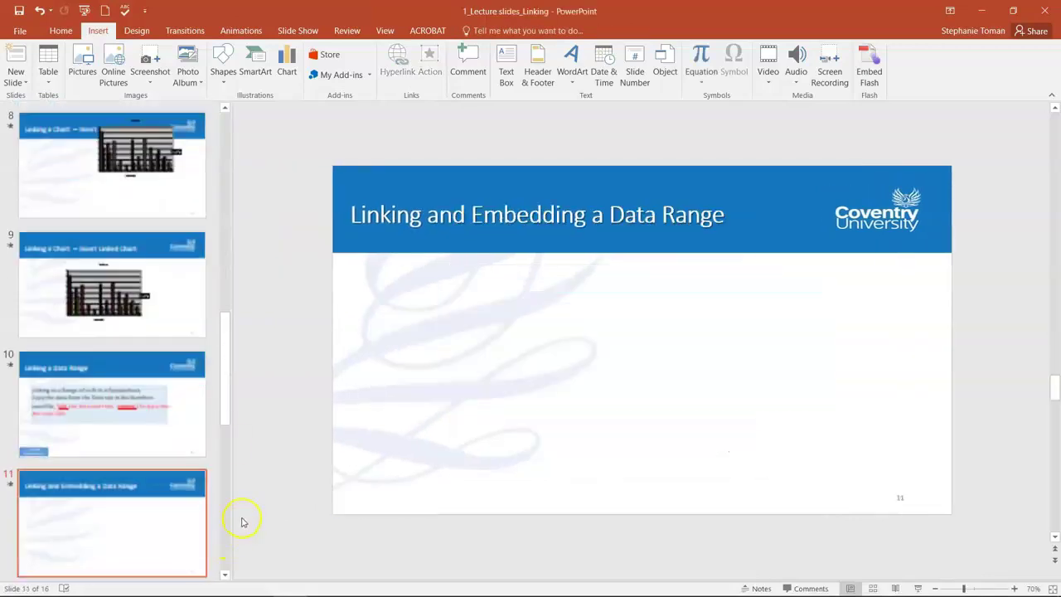
pyautogui.click(137, 442)
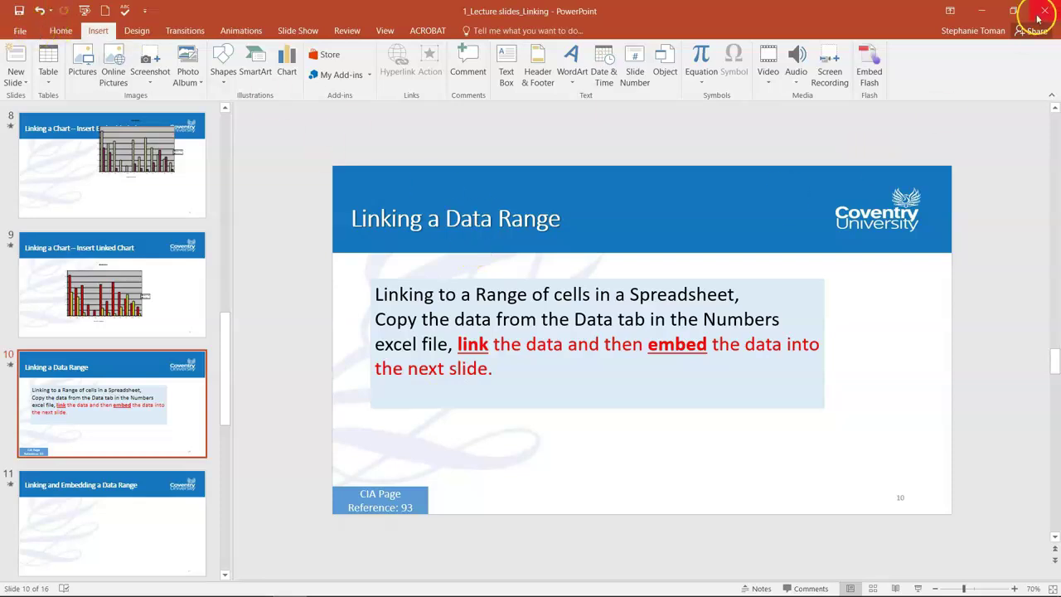
pyautogui.click(123, 587)
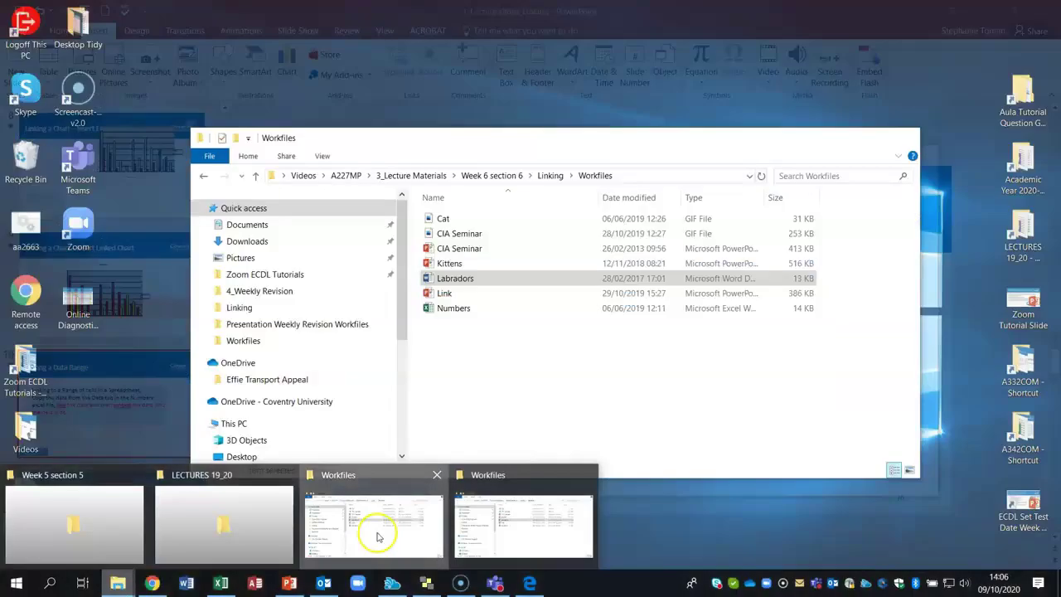
pyautogui.click(440, 525)
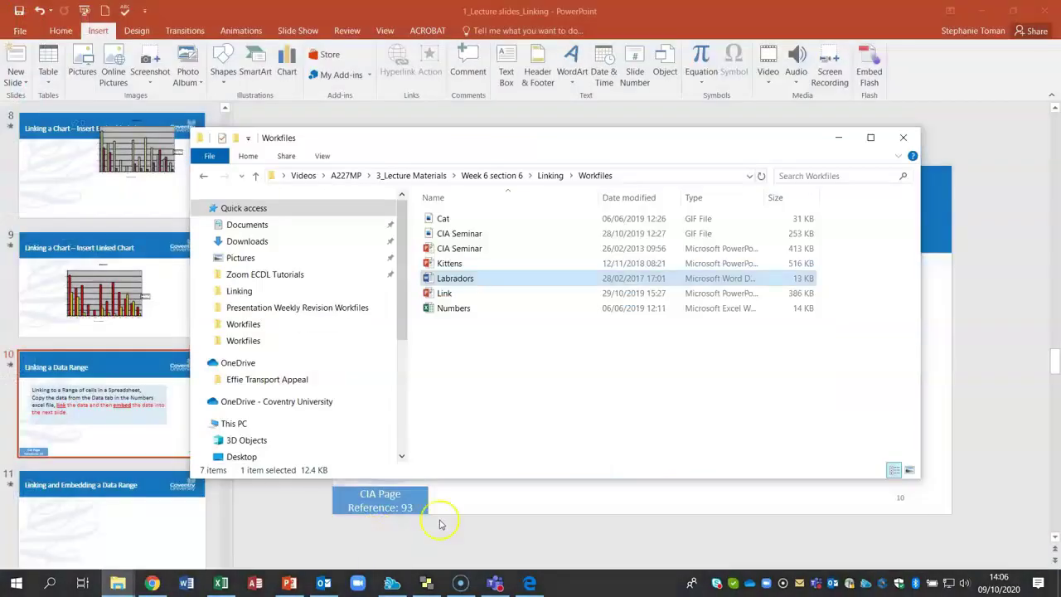
pyautogui.doubleClick(454, 308)
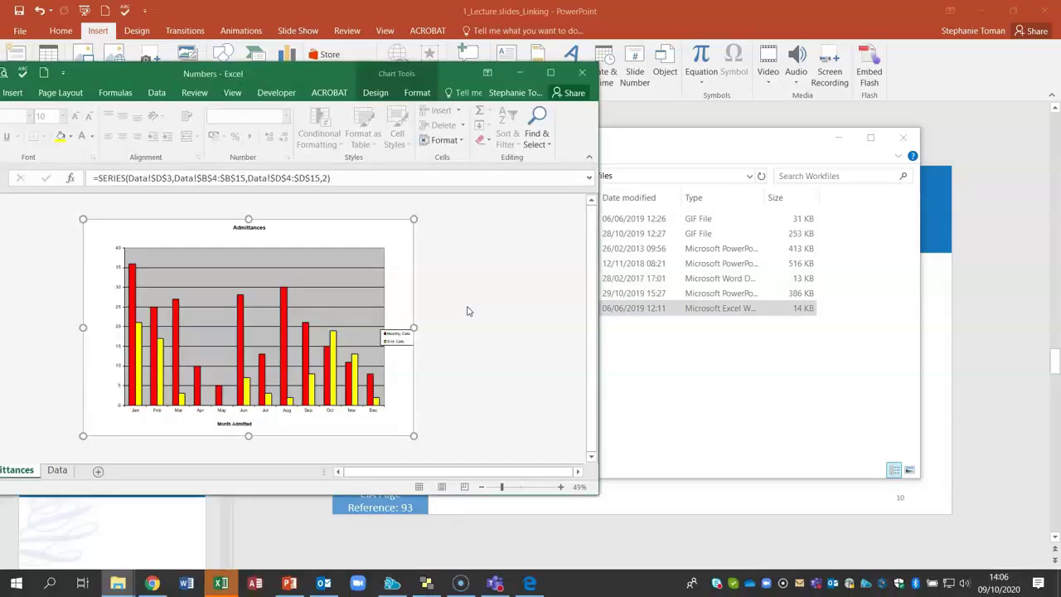
pyautogui.moveTo(389, 73); pyautogui.dragTo(610, 49)
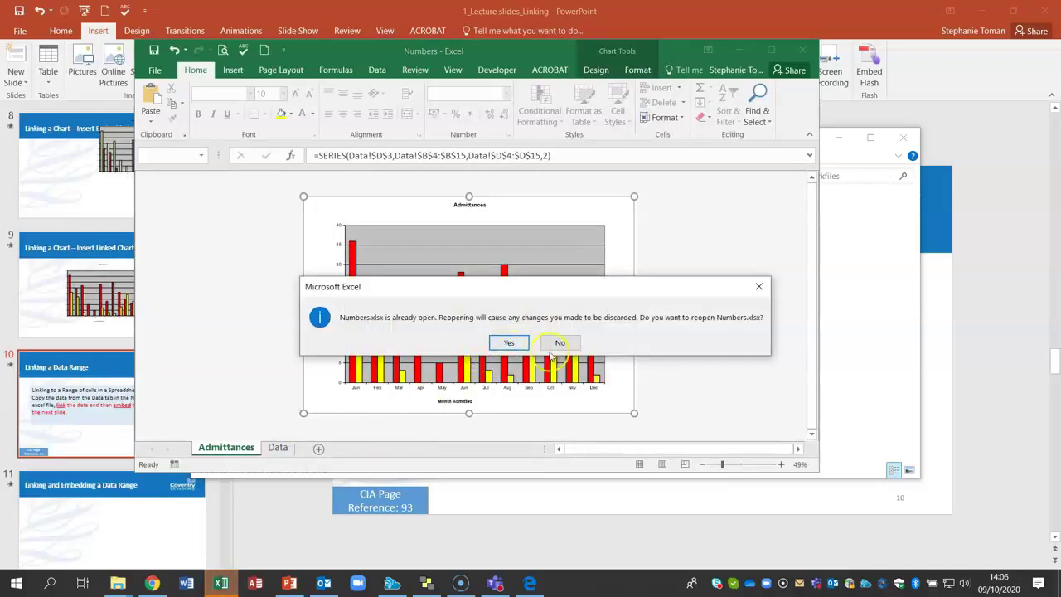
pyautogui.click(557, 345)
# Step: Copy the range B1:D15 from the workbook's Data sheet, then minimise the workbook and folder windows
pyautogui.click(278, 448)
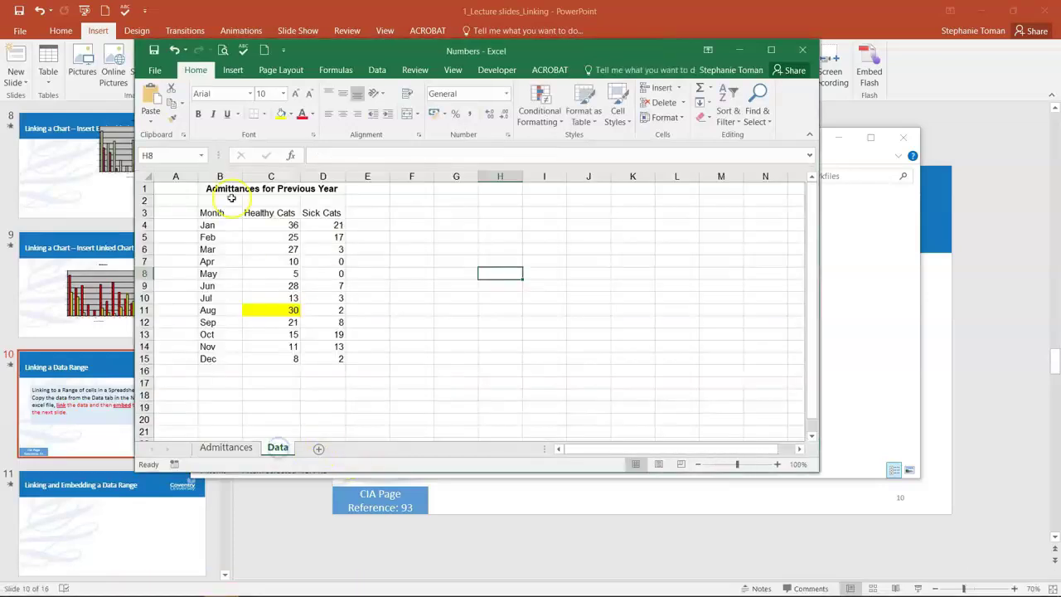
pyautogui.moveTo(207, 190); pyautogui.dragTo(305, 363)
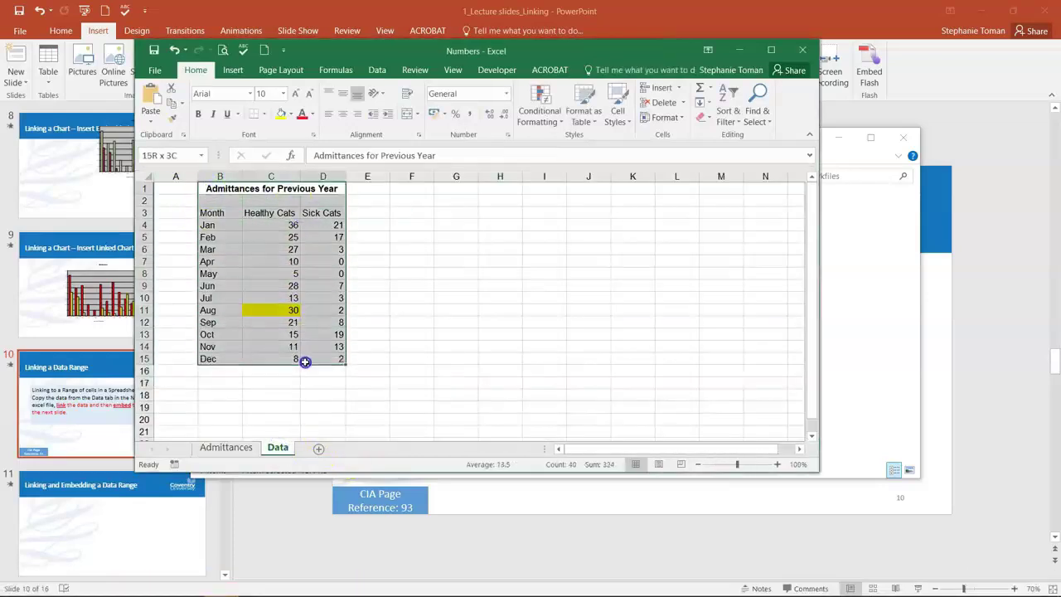
pyautogui.rightClick(292, 249)
pyautogui.click(323, 279)
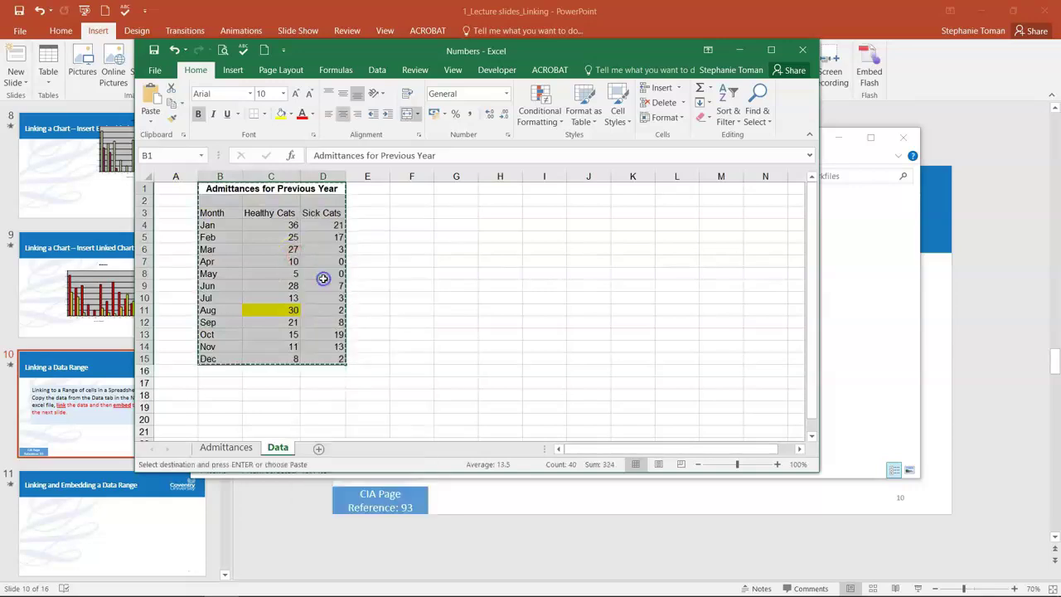
pyautogui.click(738, 49)
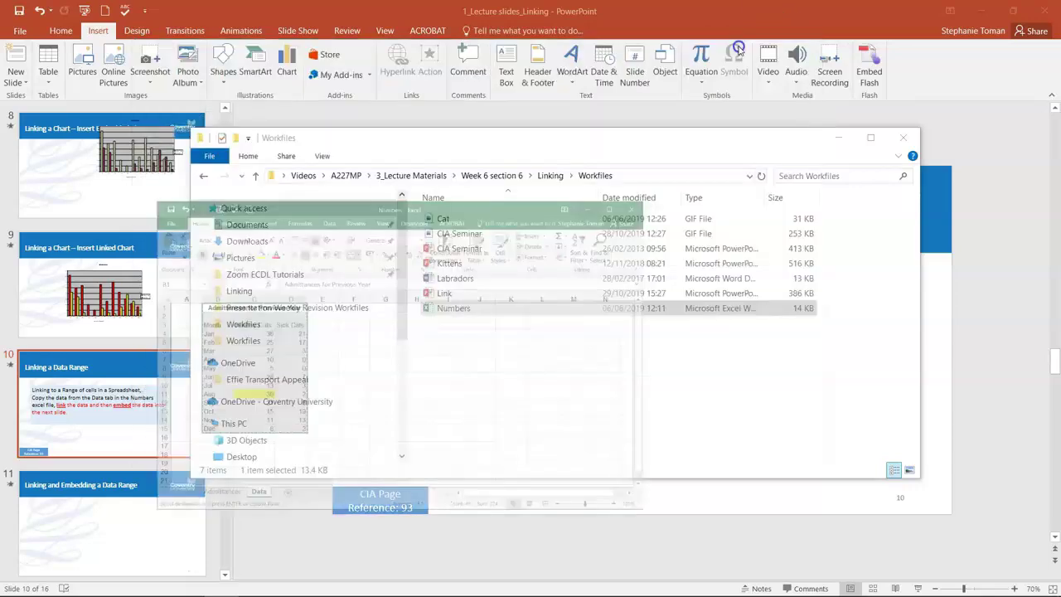
pyautogui.click(839, 138)
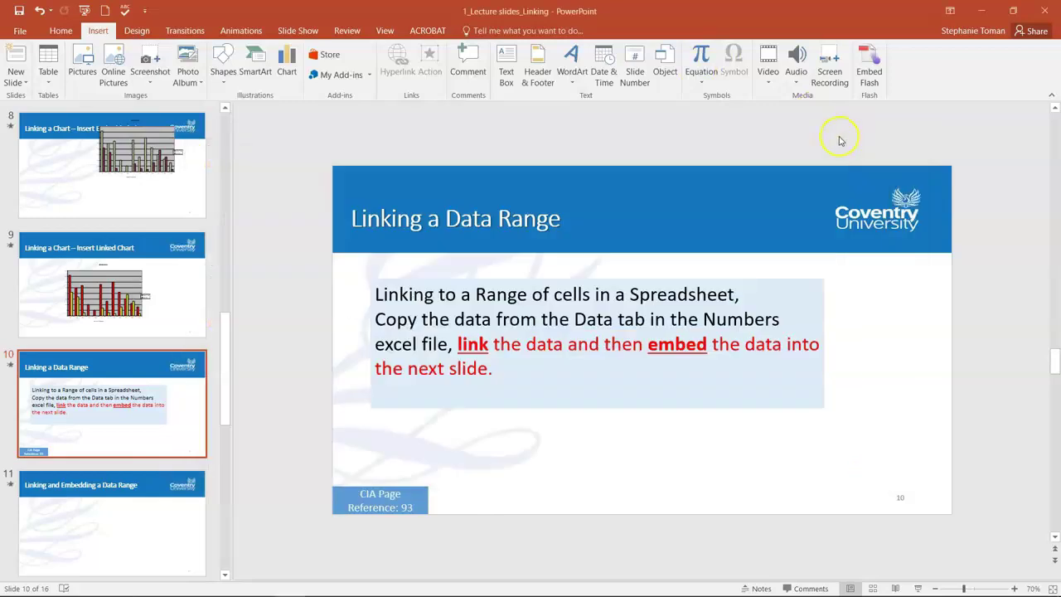
# Step: Paste the copied data range on slide 11 as a linked Microsoft Excel Worksheet Object
pyautogui.click(130, 543)
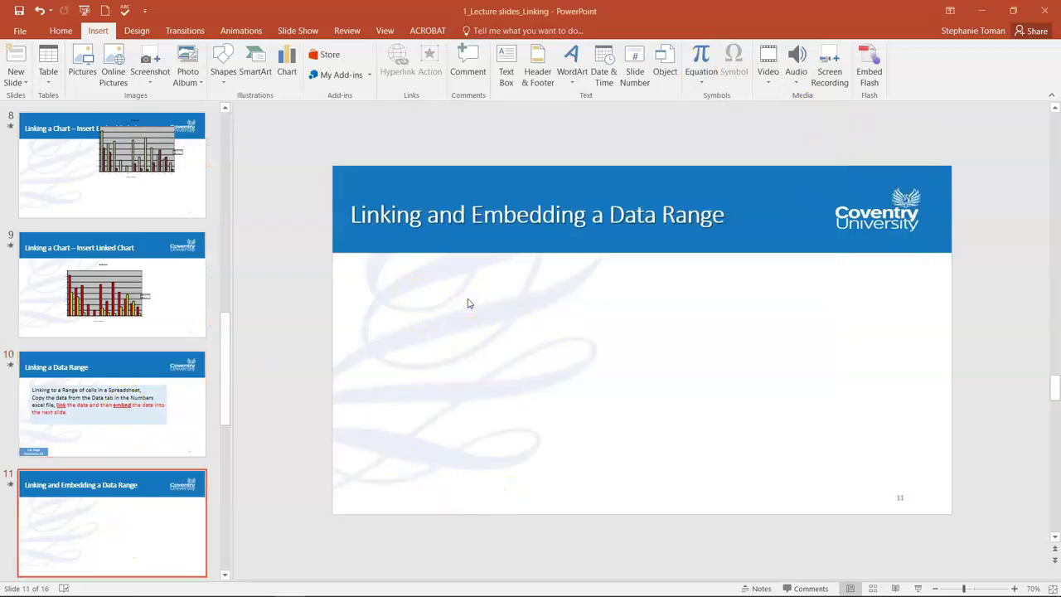
pyautogui.click(67, 32)
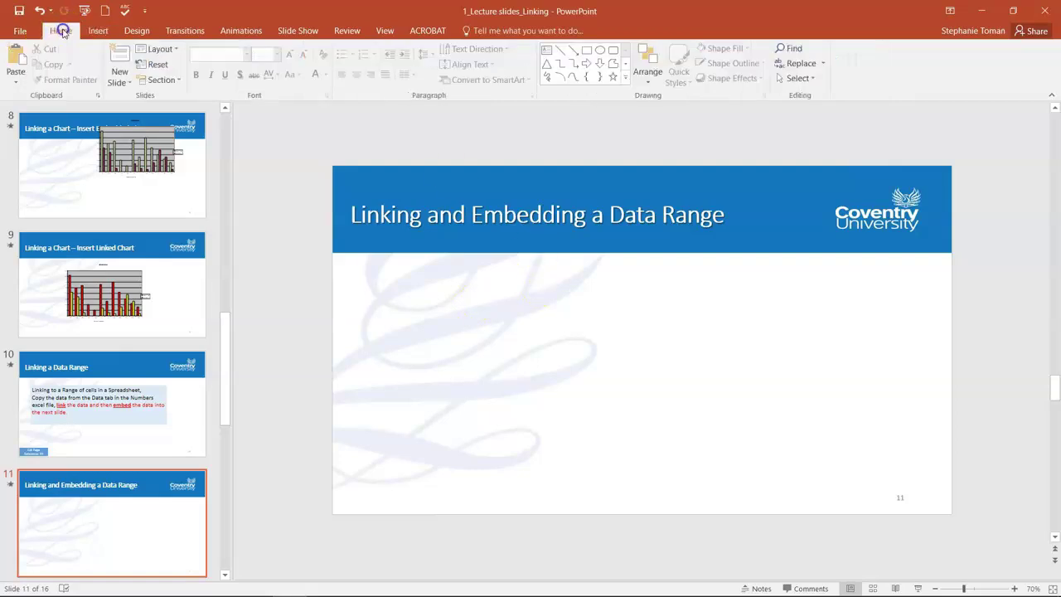
pyautogui.click(17, 81)
pyautogui.click(38, 134)
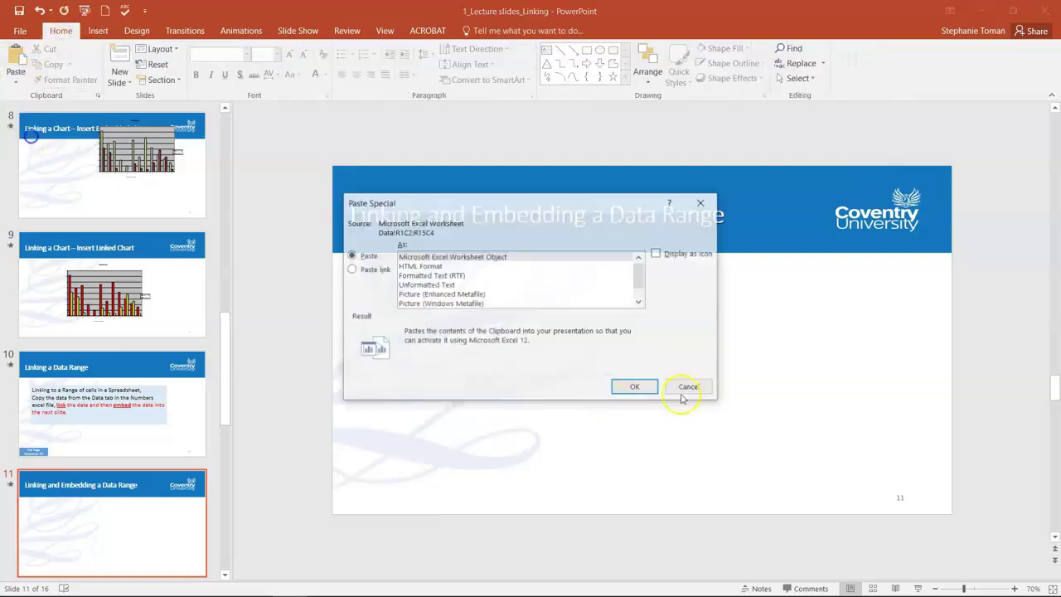
pyautogui.click(352, 271)
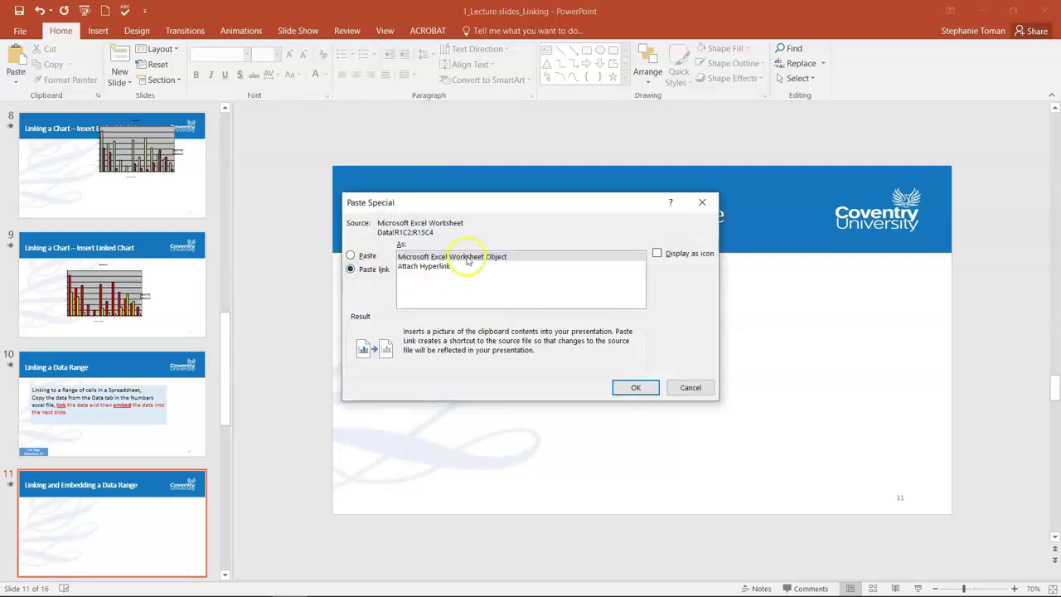
pyautogui.moveTo(524, 199); pyautogui.dragTo(611, 227)
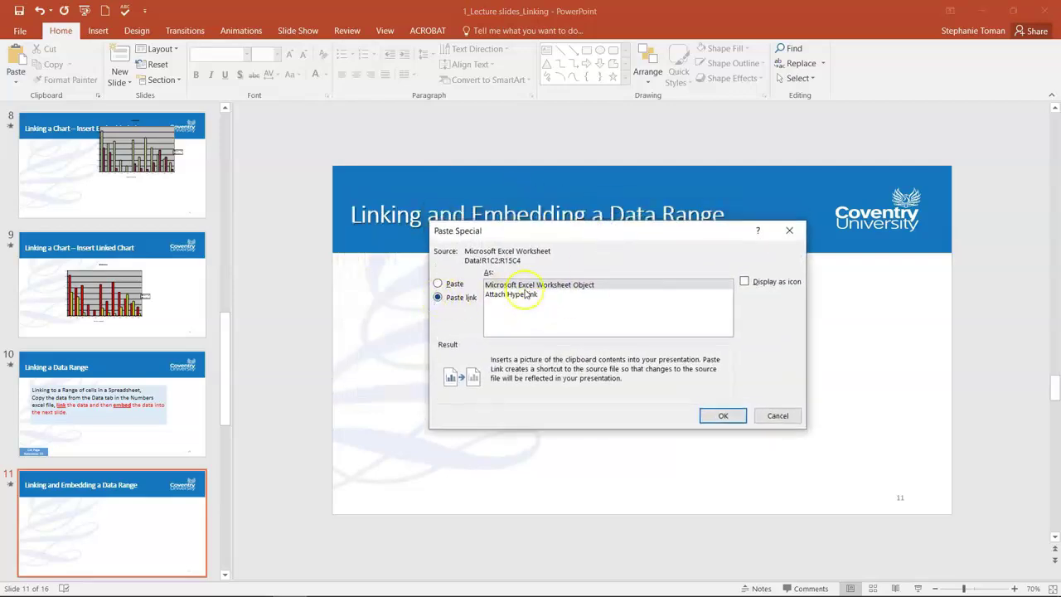